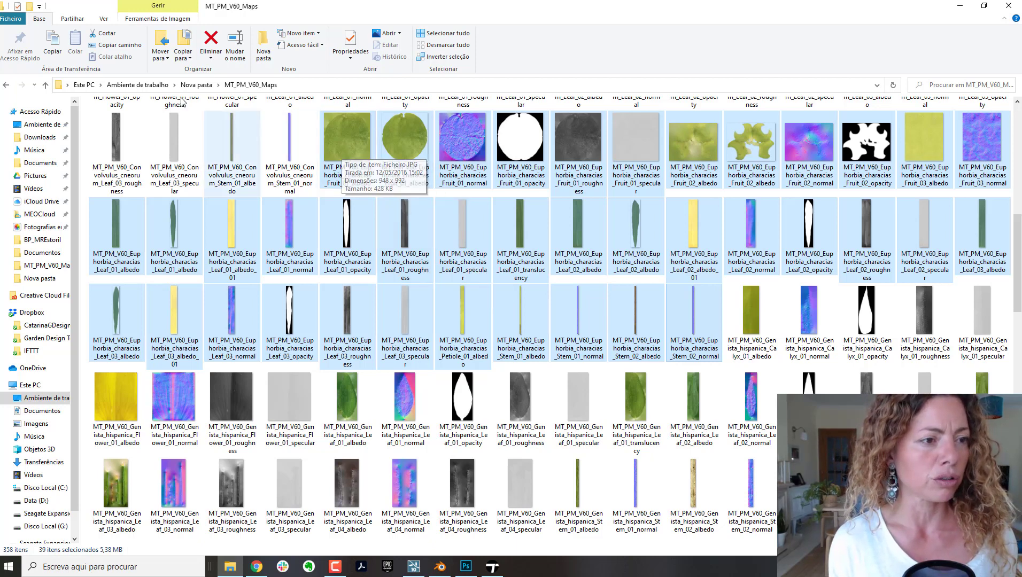
Look through the MT_PM_V60_Previews and MT_PM_V60_Thumbnails folders, viewing the Cistus_incanus_01_01---03 preview image, and return to the parent folder.
left_click(196, 85)
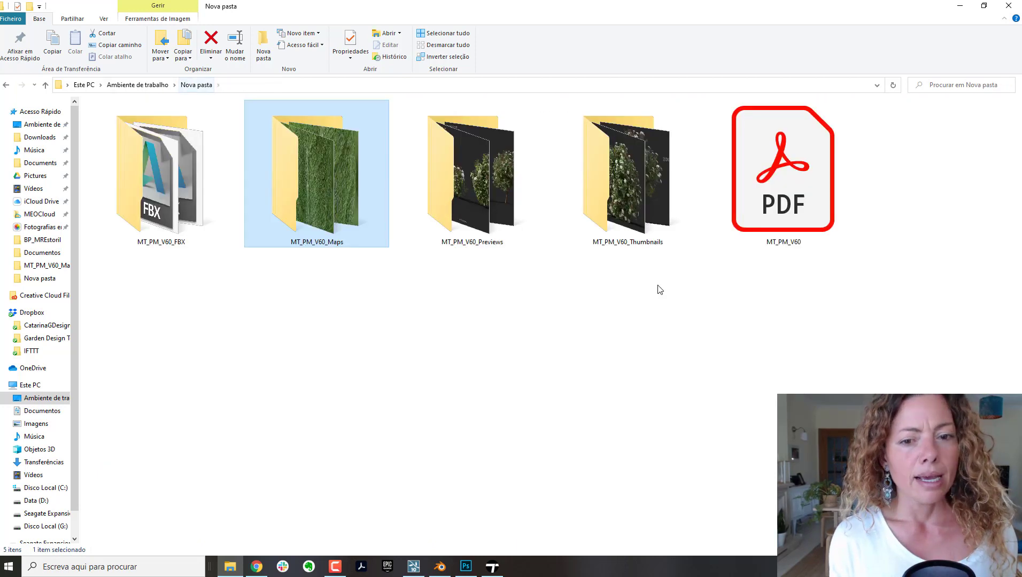
double_click(507, 178)
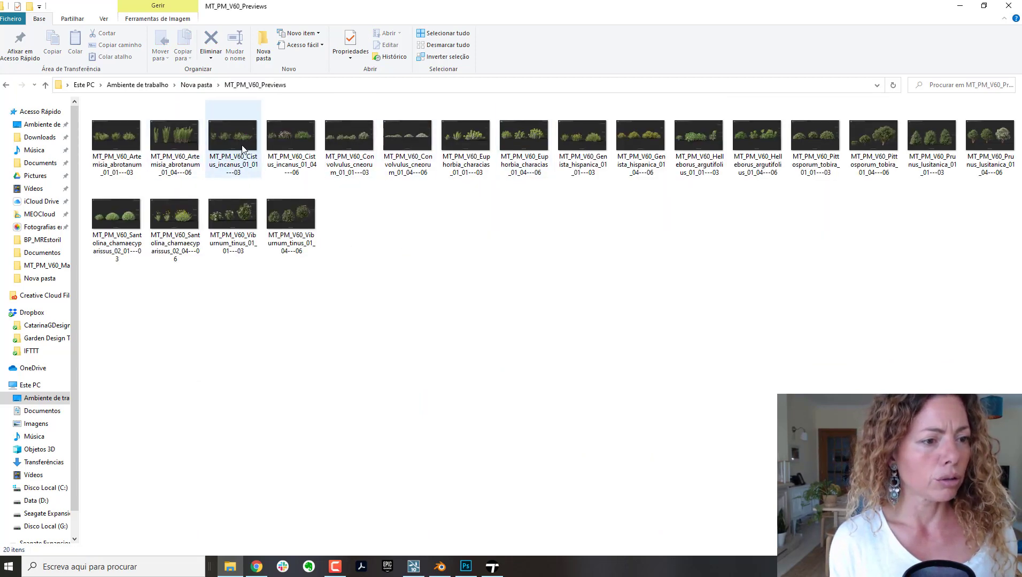
double_click(242, 150)
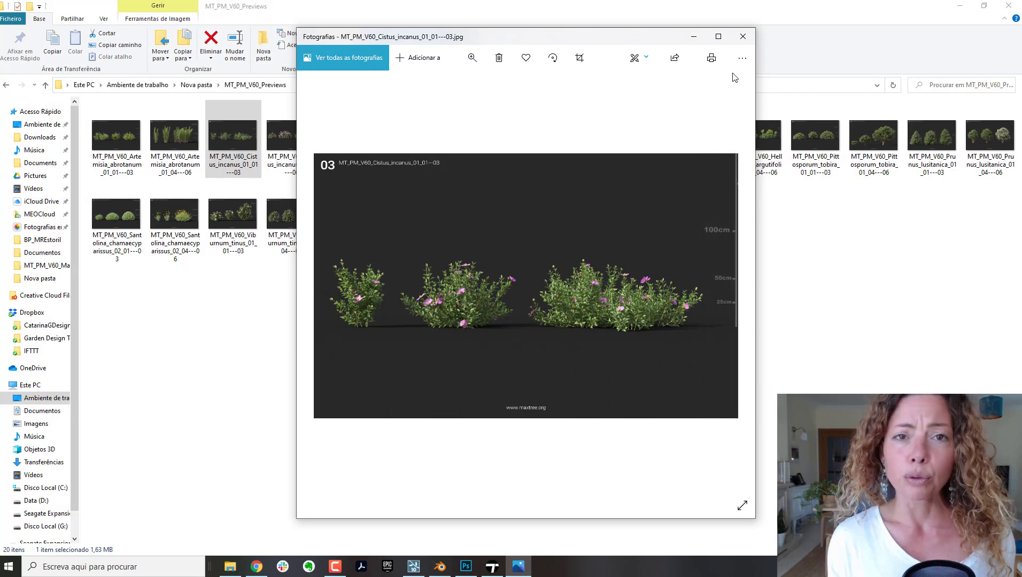
left_click(742, 37)
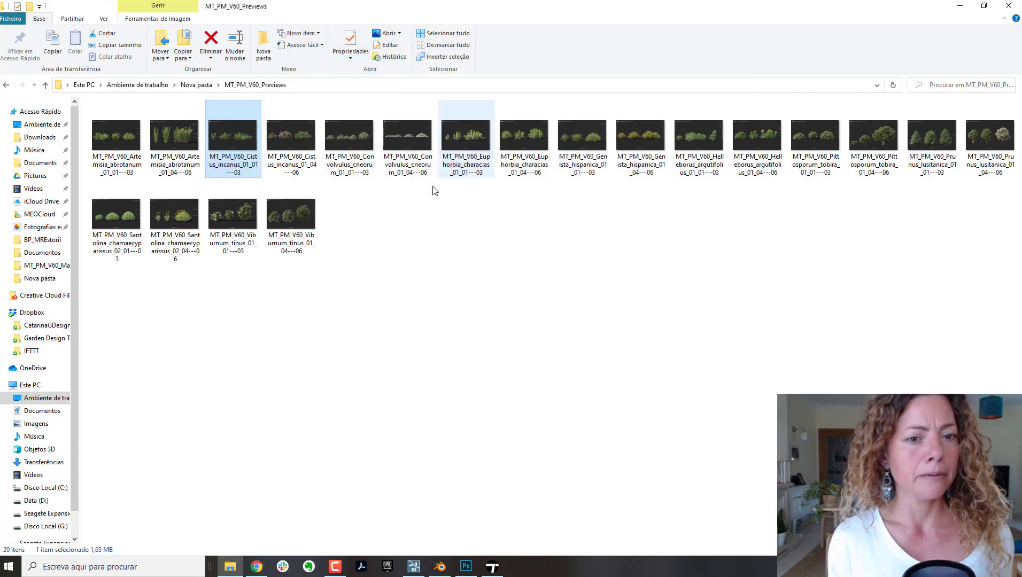
left_click(208, 86)
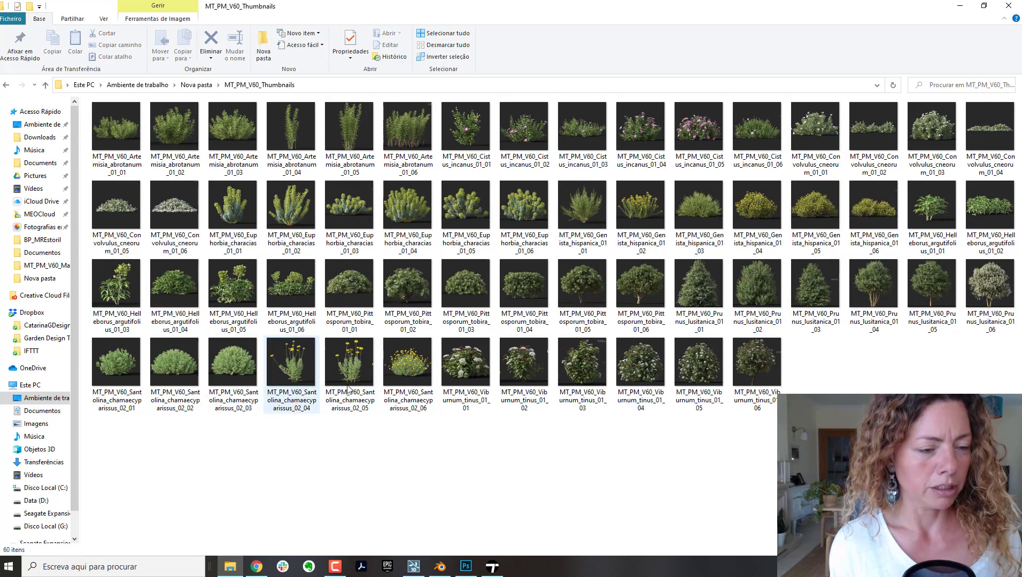
left_click(202, 86)
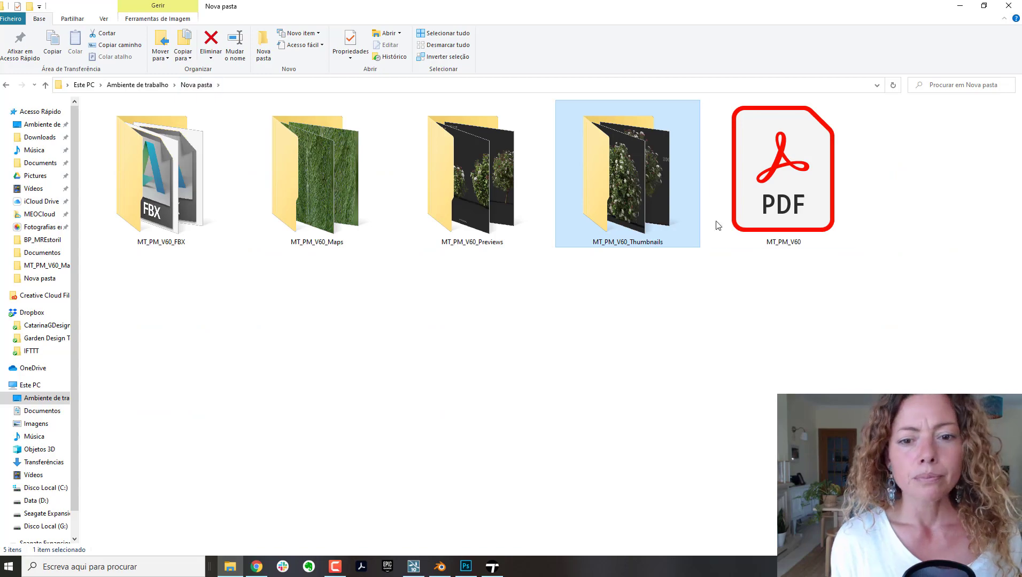
Open the MT_PM_V60 PDF catalogue and browse its plant pages.
double_click(829, 171)
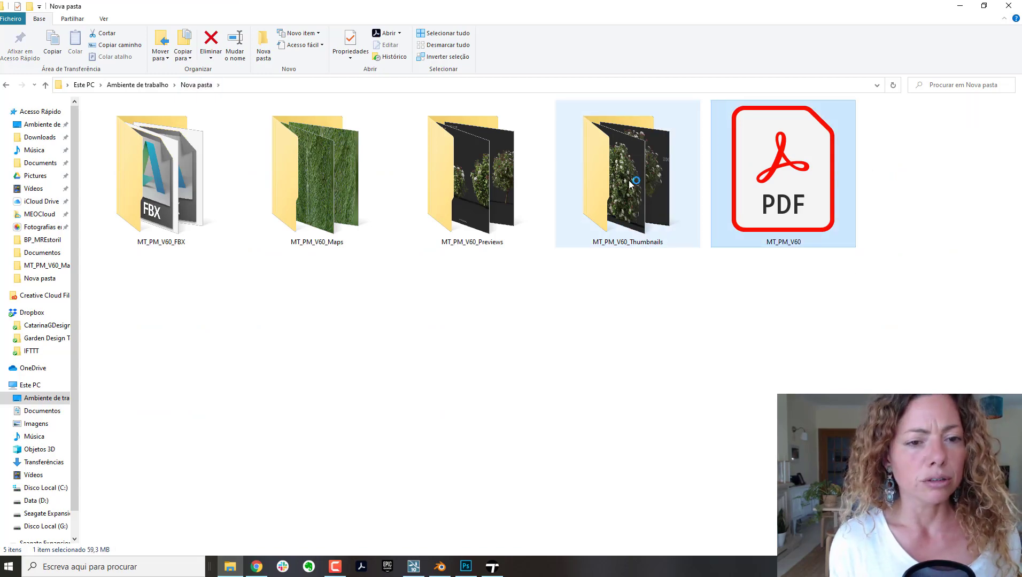
scroll(620, 208, "down", 15)
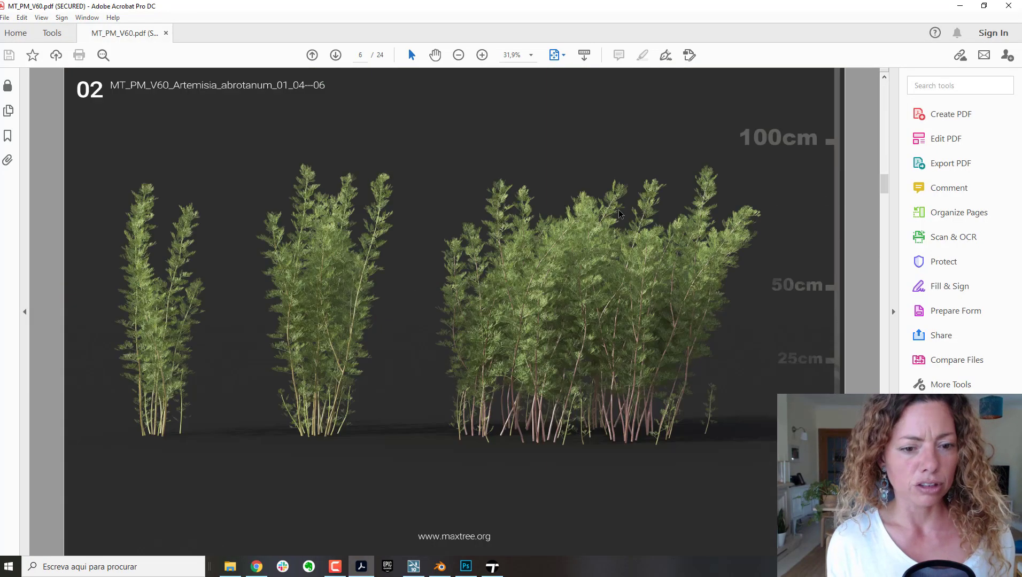
scroll(619, 211, "down", 7)
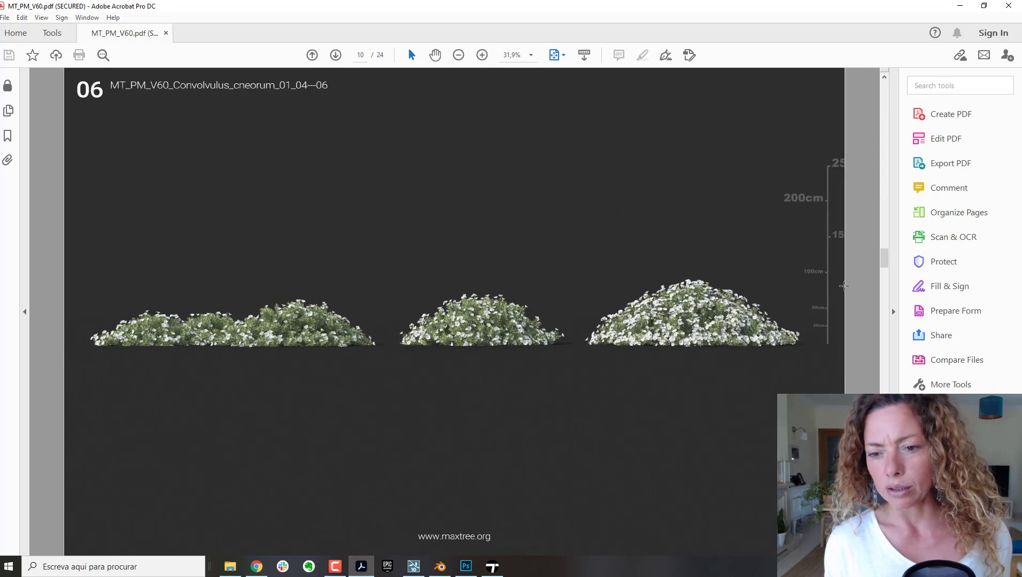
scroll(719, 261, "down", 3)
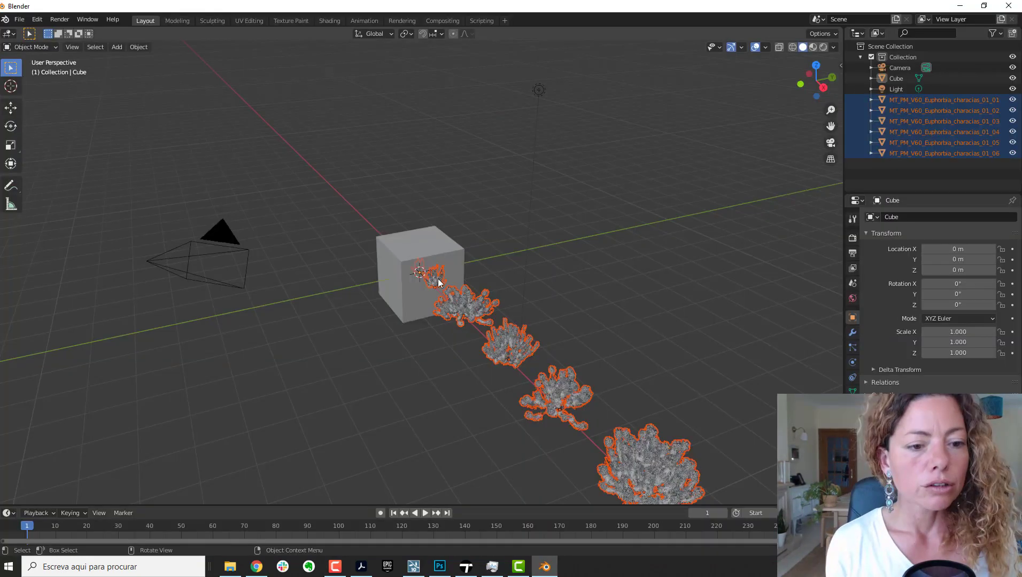
Delete the default cube from the Blender scene containing the imported Euphorbia models.
scroll(358, 286, "down", 4)
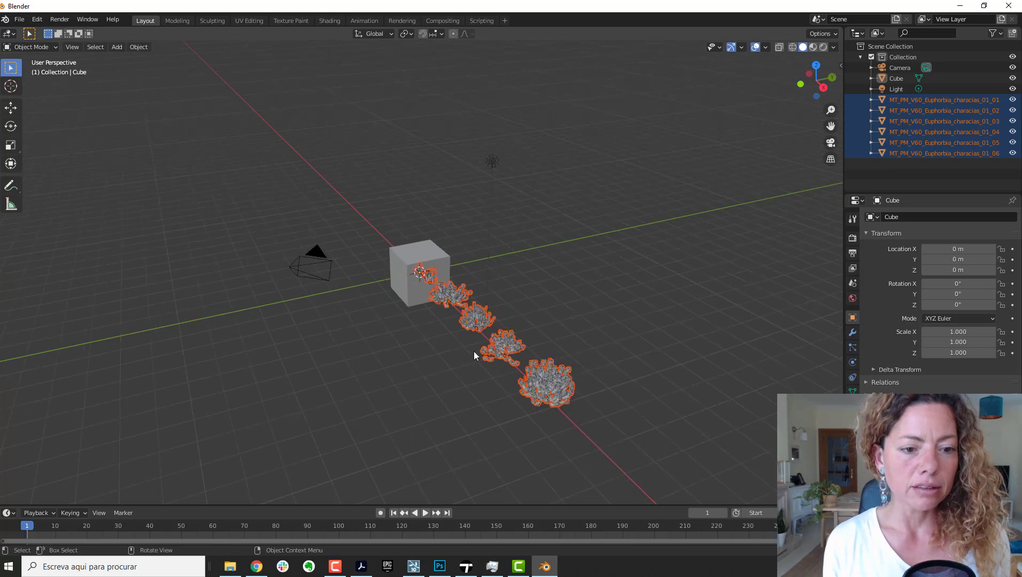
scroll(464, 349, "up", 5)
middle_click_drag(465, 357, 433, 231)
left_click(416, 225)
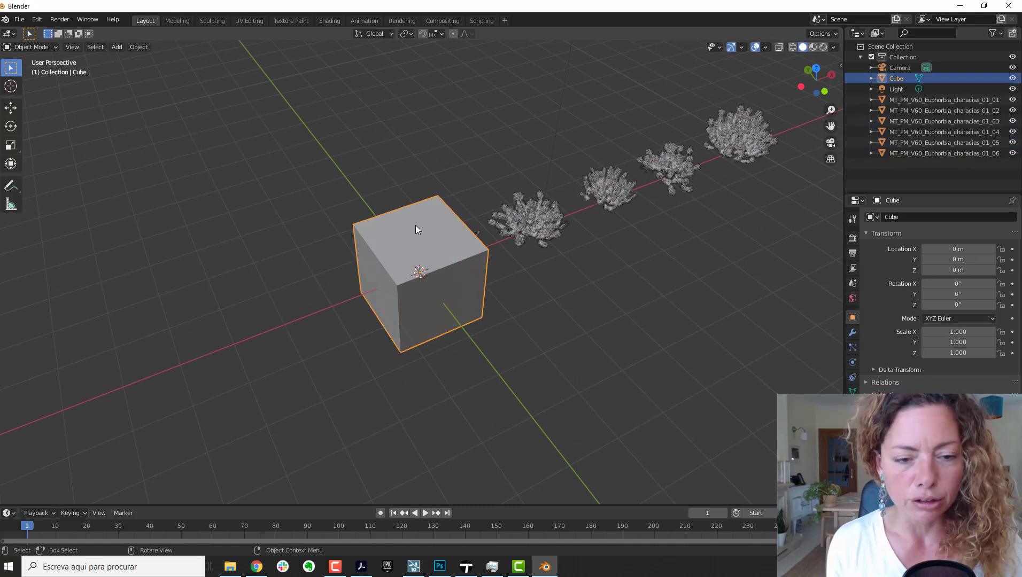
key("Delete")
scroll(309, 260, "down", 1)
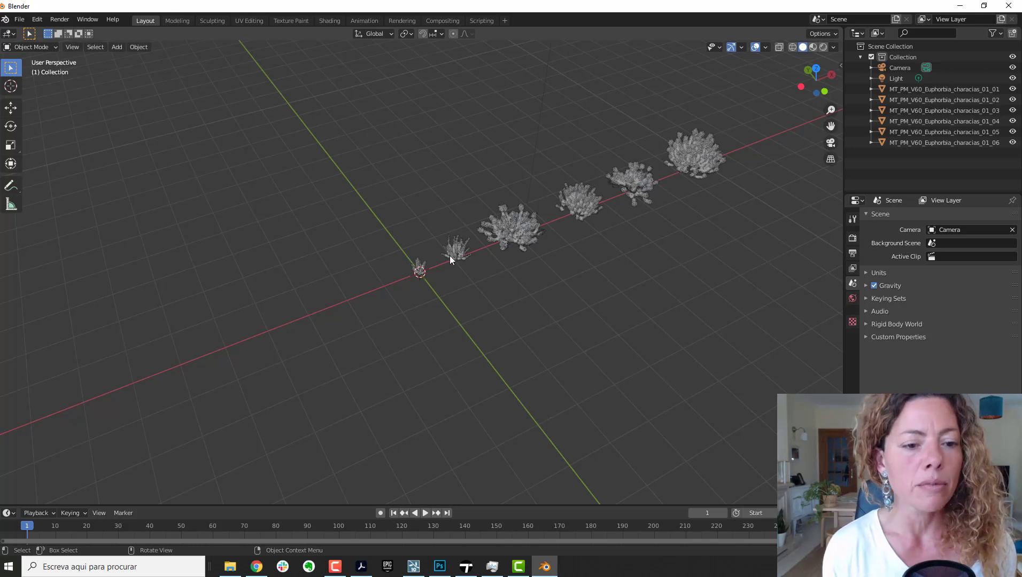
Delete the plants MT_PM_V60_Euphorbia_characias_01_01 through 01_05, keeping only 01_06.
left_click(421, 268)
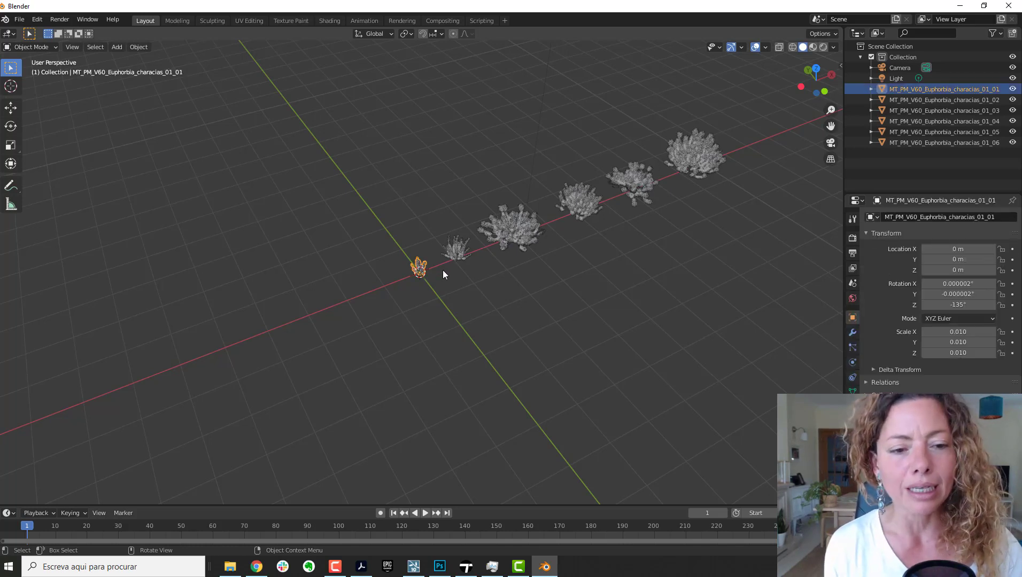
key("Delete")
left_click(466, 244)
key("Delete")
left_click(515, 222)
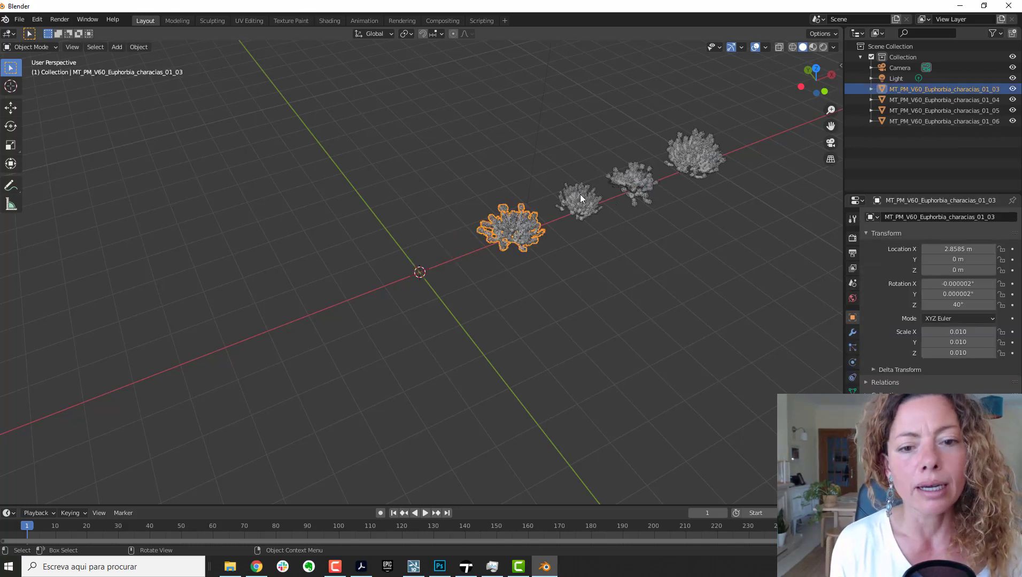
key("Delete")
left_click(580, 197)
key("Delete")
left_click(636, 183)
key("Delete")
Move the remaining Euphorbia plant freely onto the origin as seen in the view, about X 1.16 m, Y 1.97 m, Z -2.18 m.
left_click(671, 161)
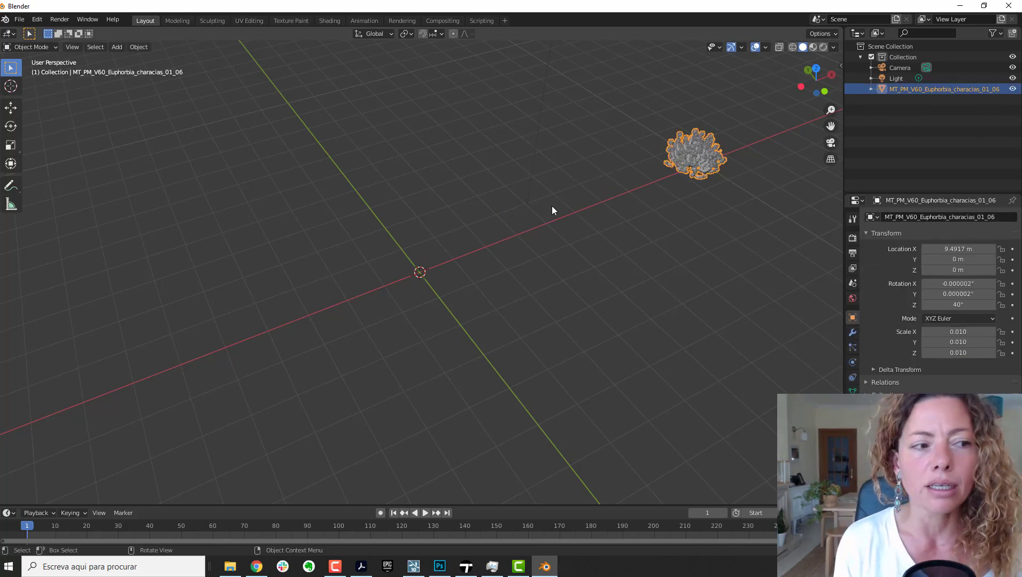
left_click(15, 111)
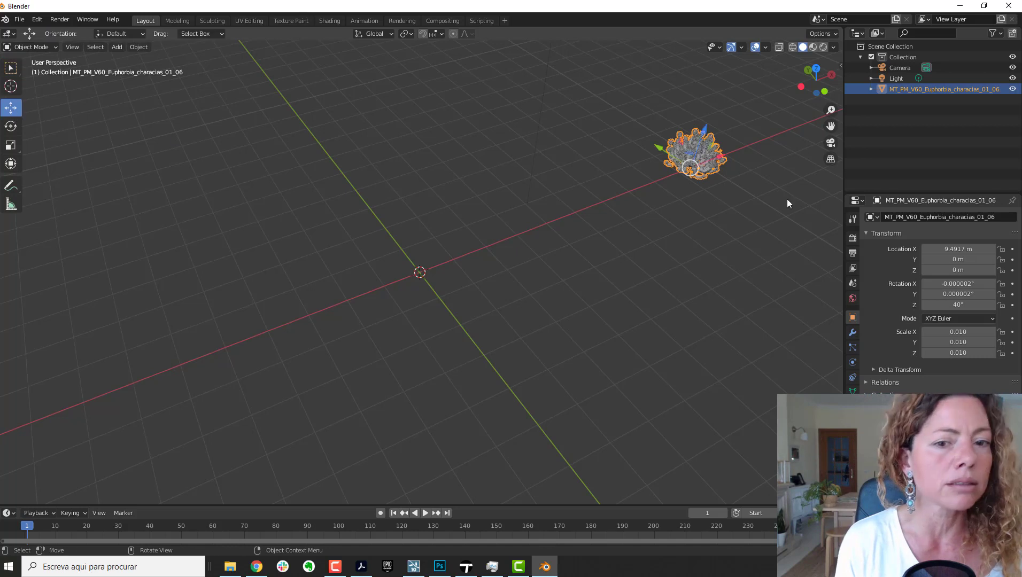
left_click_drag(690, 169, 401, 277)
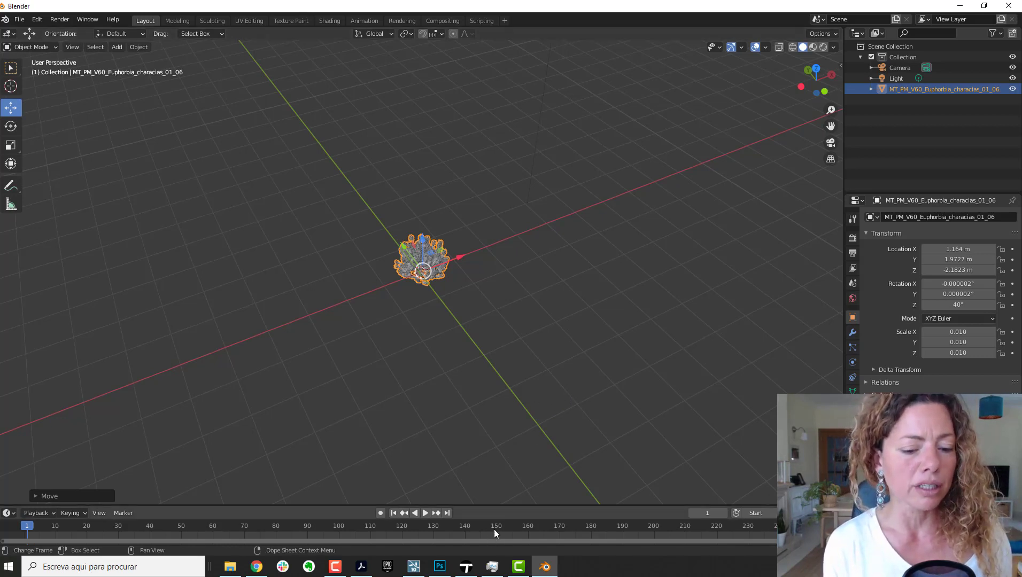
Switch to Lumion and assign a Standard material to the fruit surfaces of the Euphorbia06a model.
left_click(413, 567)
right_click_drag(647, 382, 789, 377)
key("w")
key("w")
key("w")
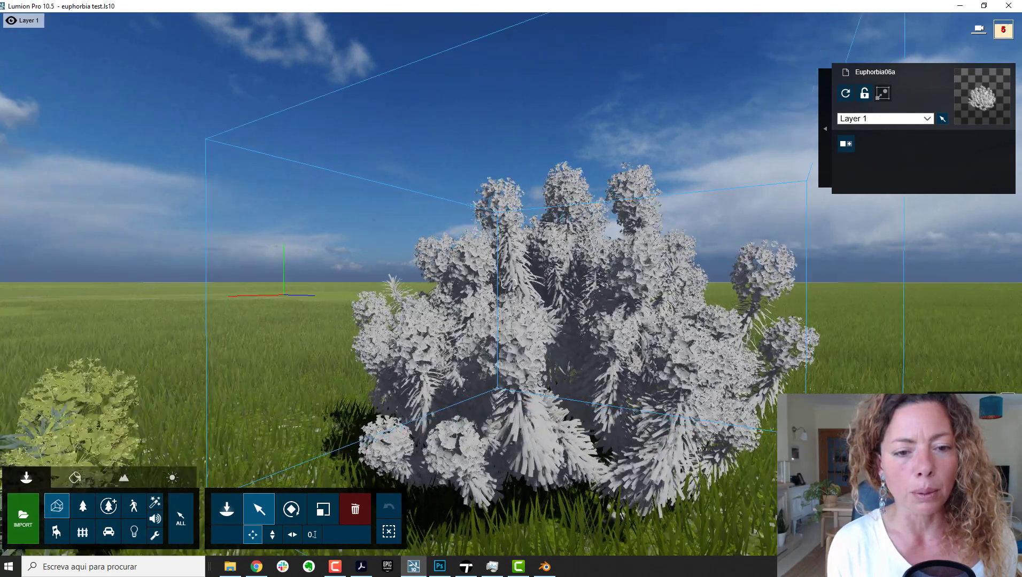
key("w")
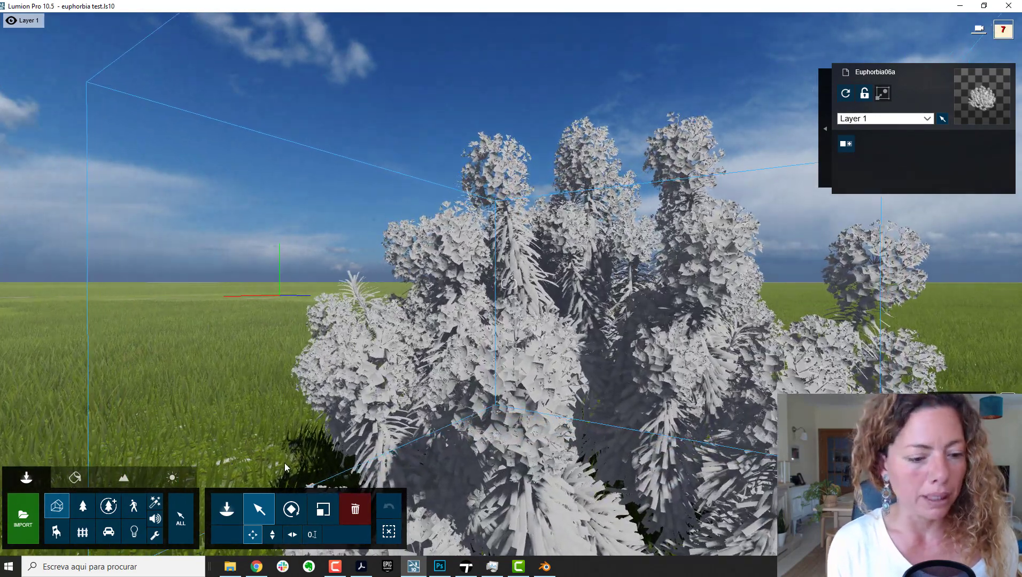
left_click(75, 478)
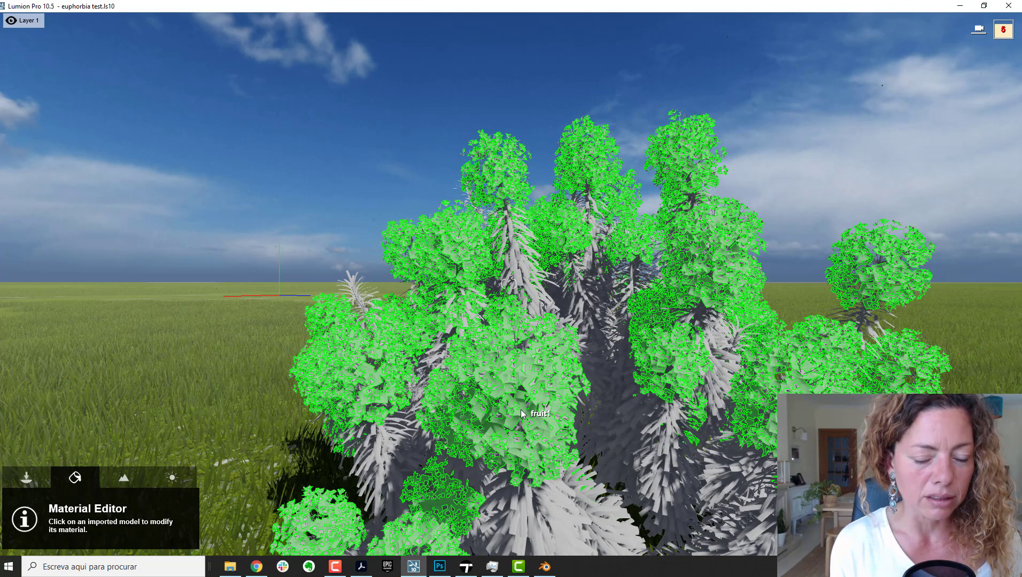
left_click(522, 414)
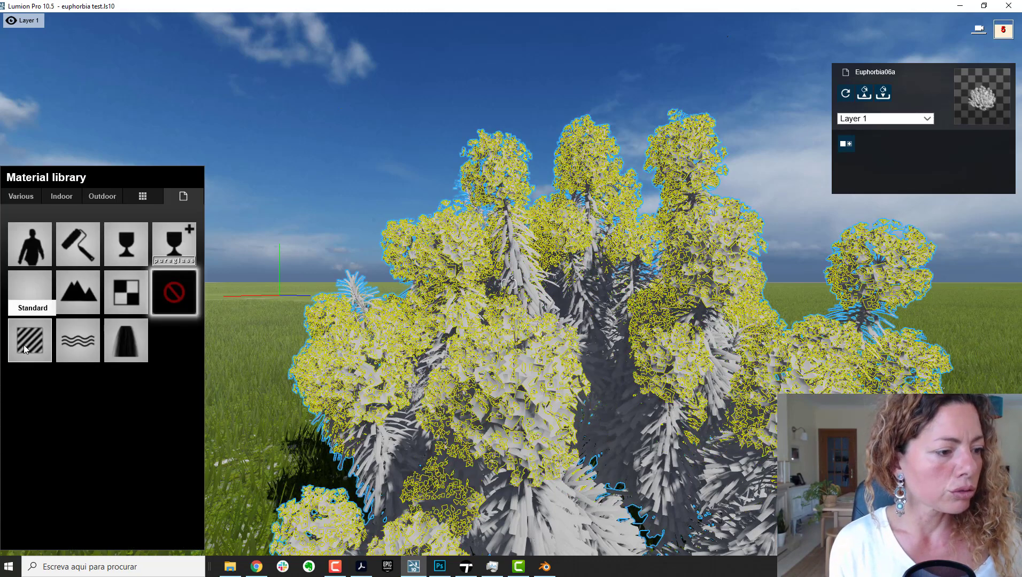
left_click(23, 345)
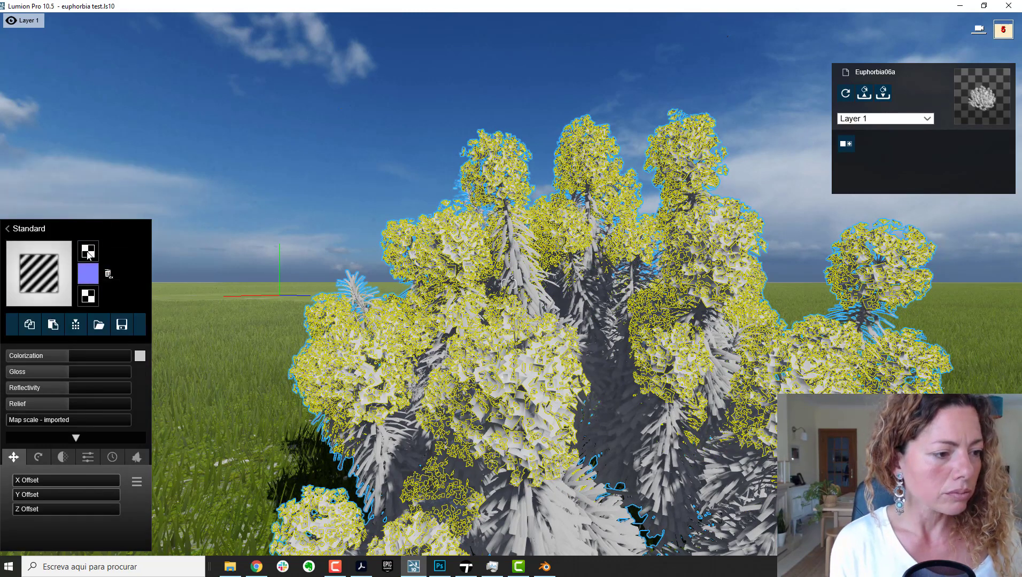
Load MT_PM_V60_Euphorbia_characias_Fruit_01_albedo from the MT_PM_V60_Maps folder as the fruit material's color map.
left_click(89, 249)
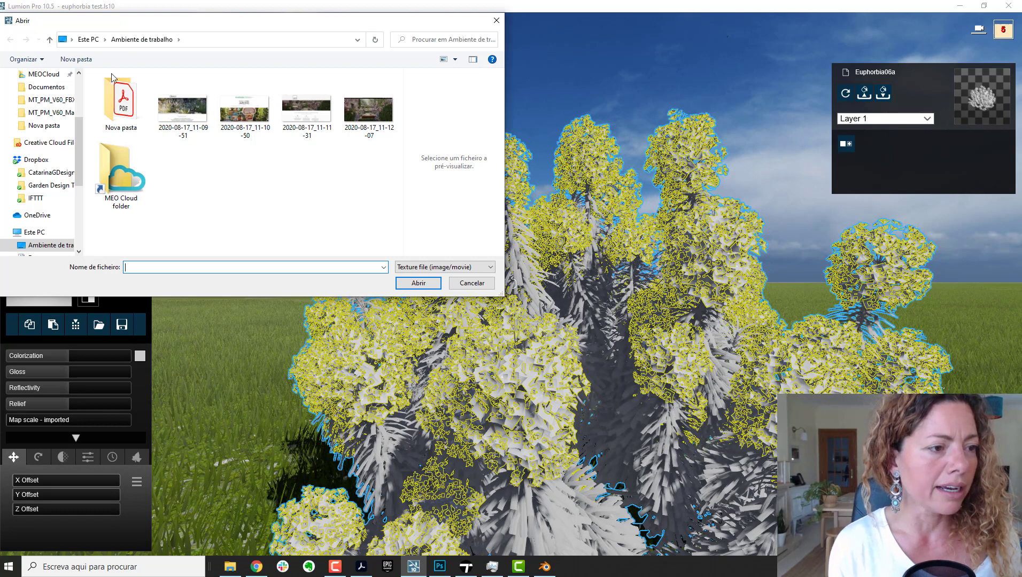
double_click(121, 104)
double_click(179, 103)
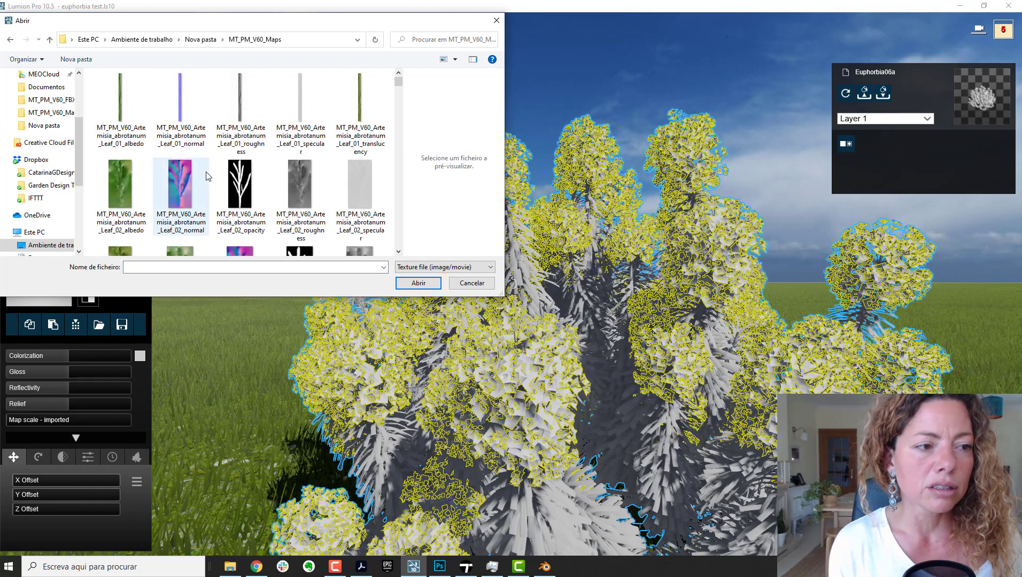
scroll(298, 152, "down", 3)
scroll(299, 153, "down", 5)
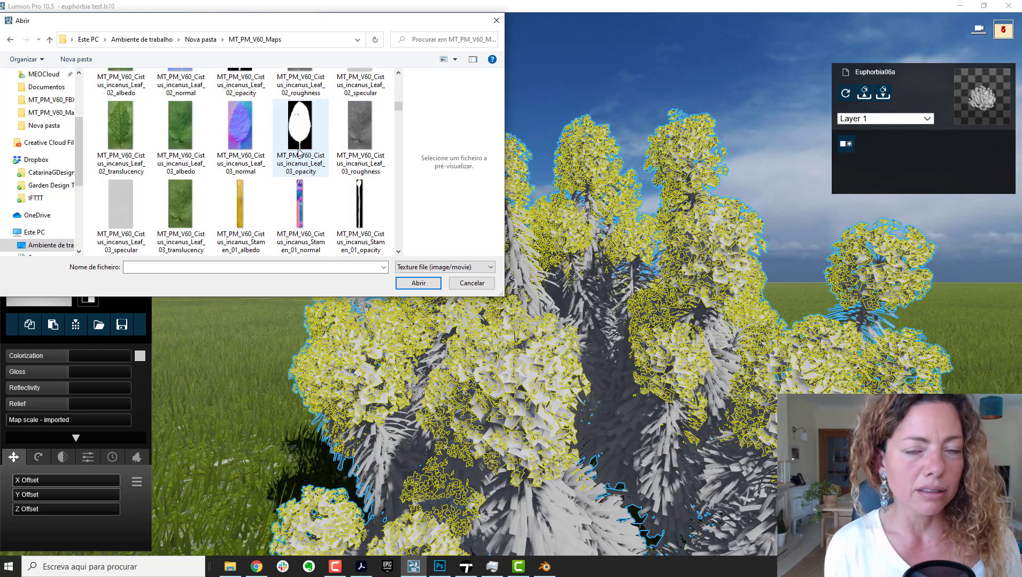
scroll(297, 152, "down", 5)
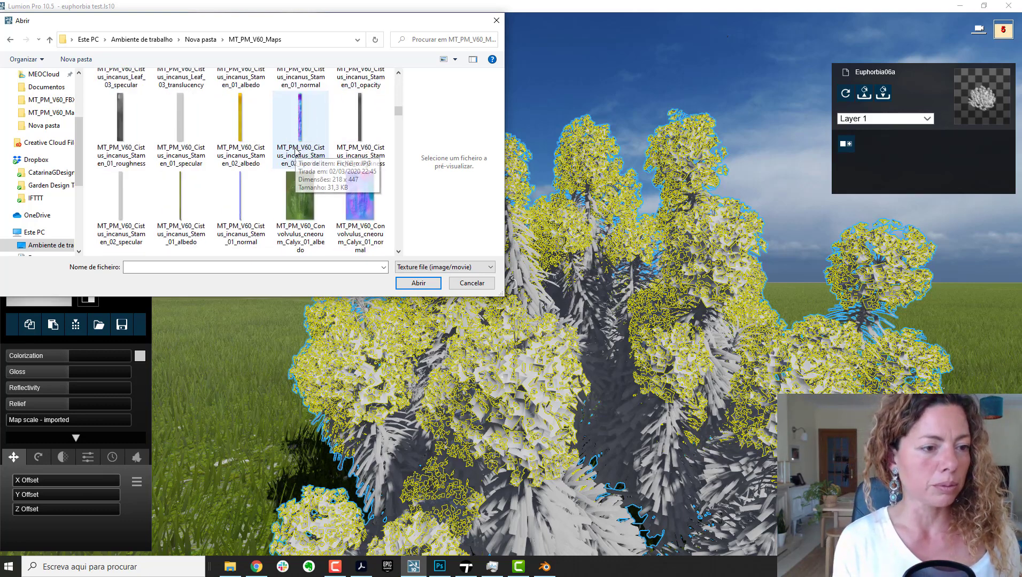
scroll(295, 152, "down", 5)
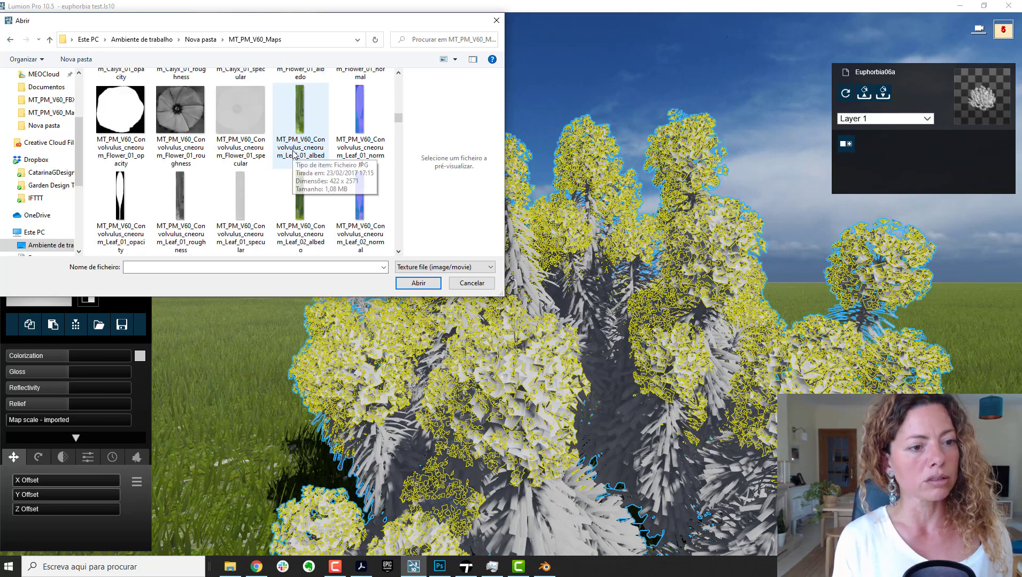
scroll(294, 155, "up", 1)
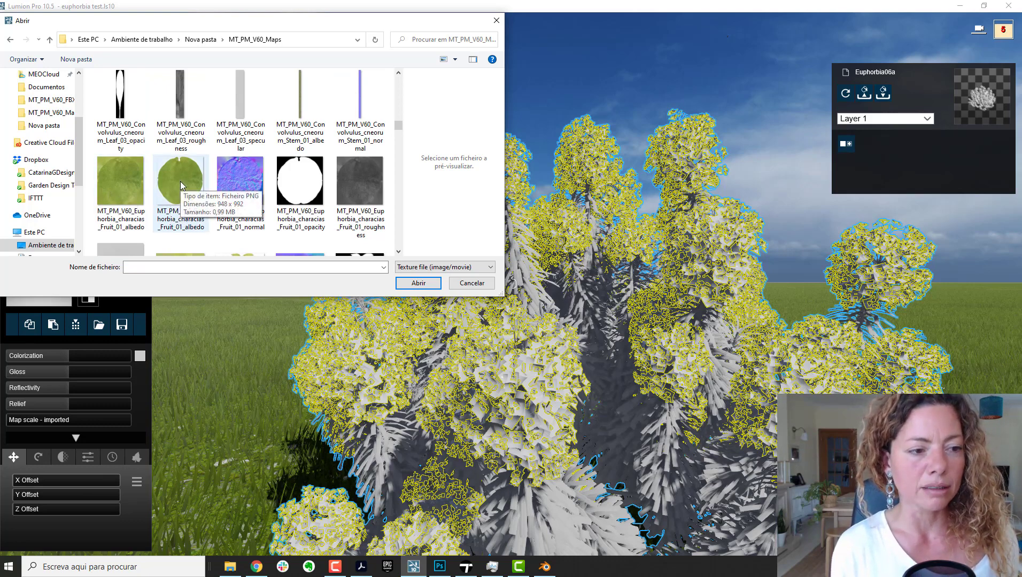
left_click(131, 191)
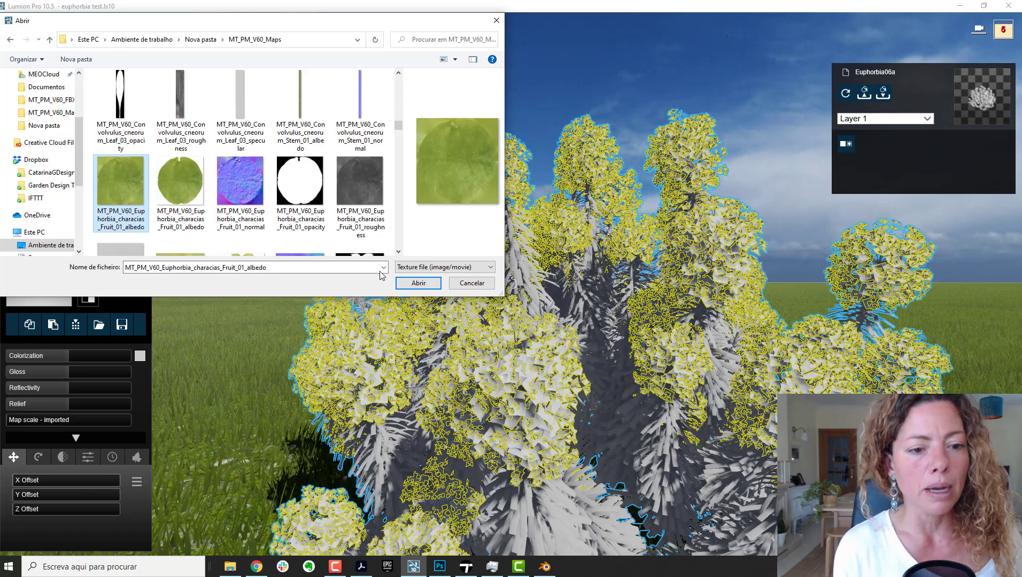
left_click(399, 286)
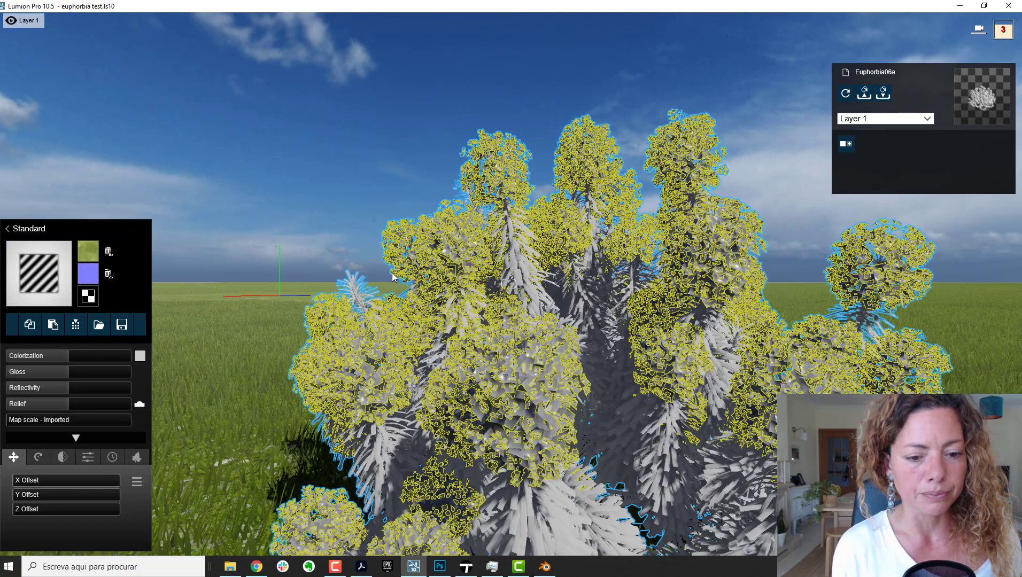
Set the fruit material's colorization and reflectivity to 0.0 and lower its gloss to about the minimum.
left_click_drag(63, 356, 11, 362)
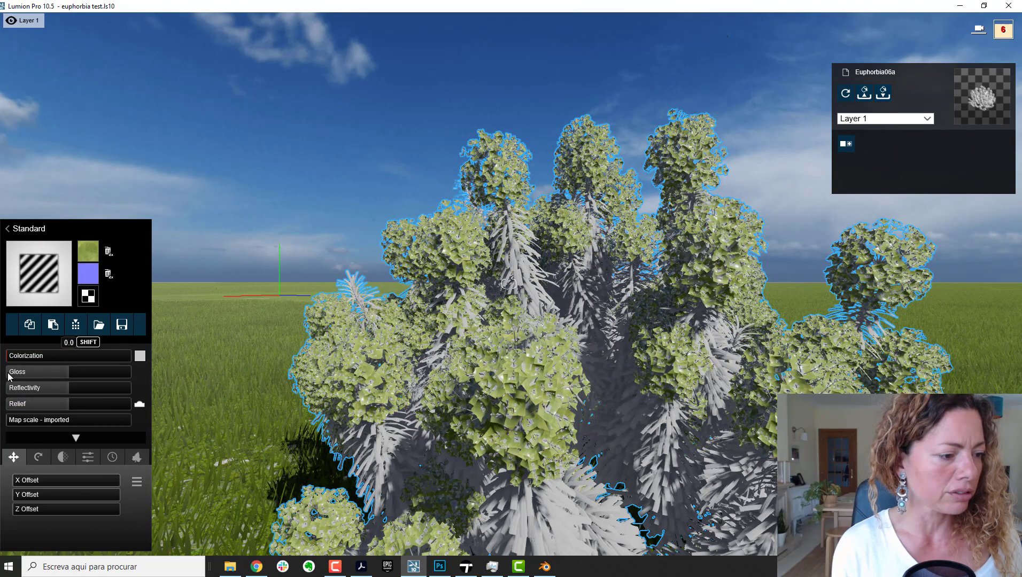
left_click(10, 374)
left_click(12, 391)
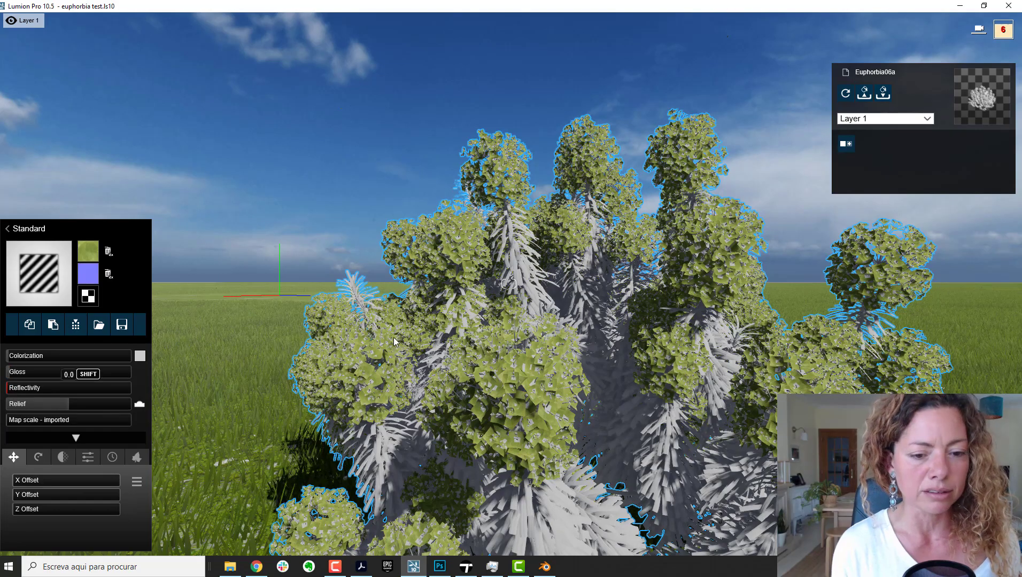
right_click_drag(508, 268, 508, 302)
key("w")
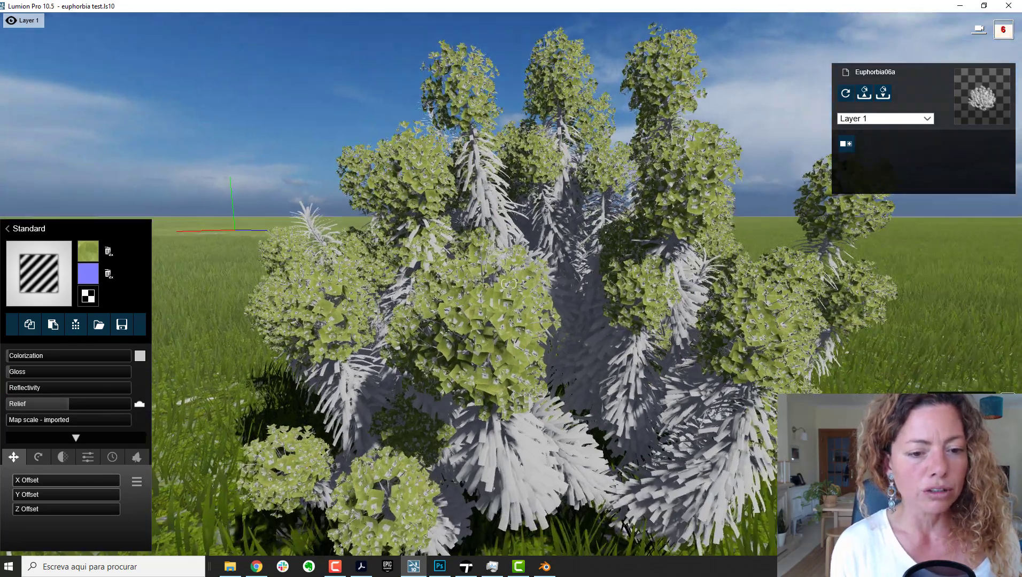
key("w")
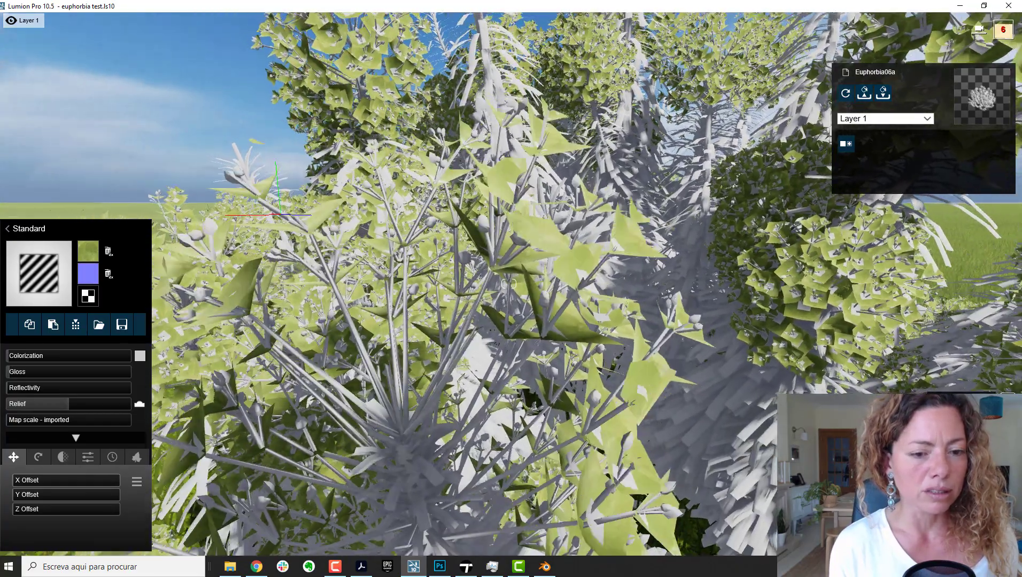
Switch to Photoshop and place MT_PM_V60_Euphorbia_characias_Fruit_01_opacity from the MT_PM_V60_Maps folder over the fruit albedo image.
right_click_drag(508, 283, 394, 337)
key("s")
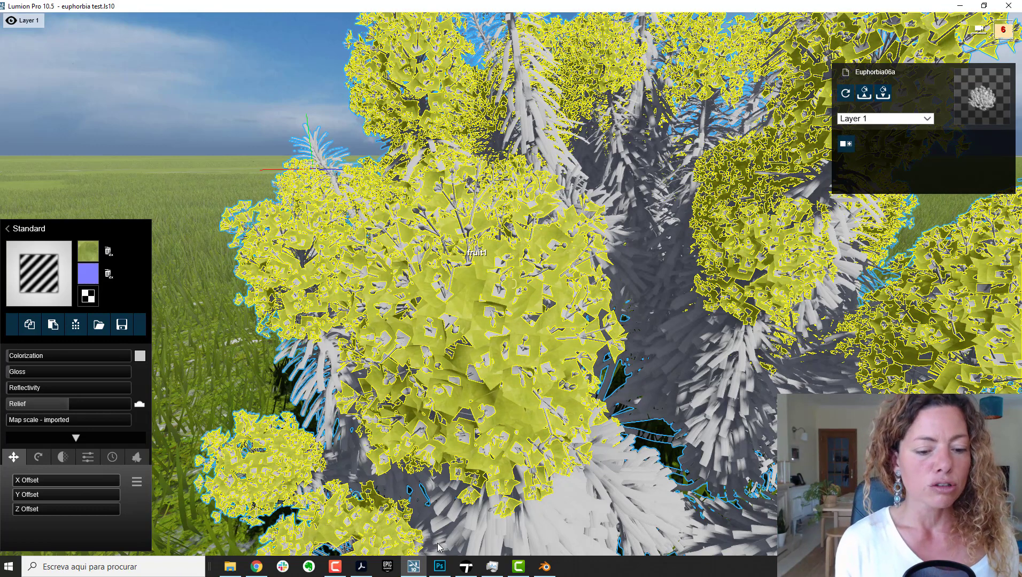
left_click(436, 560)
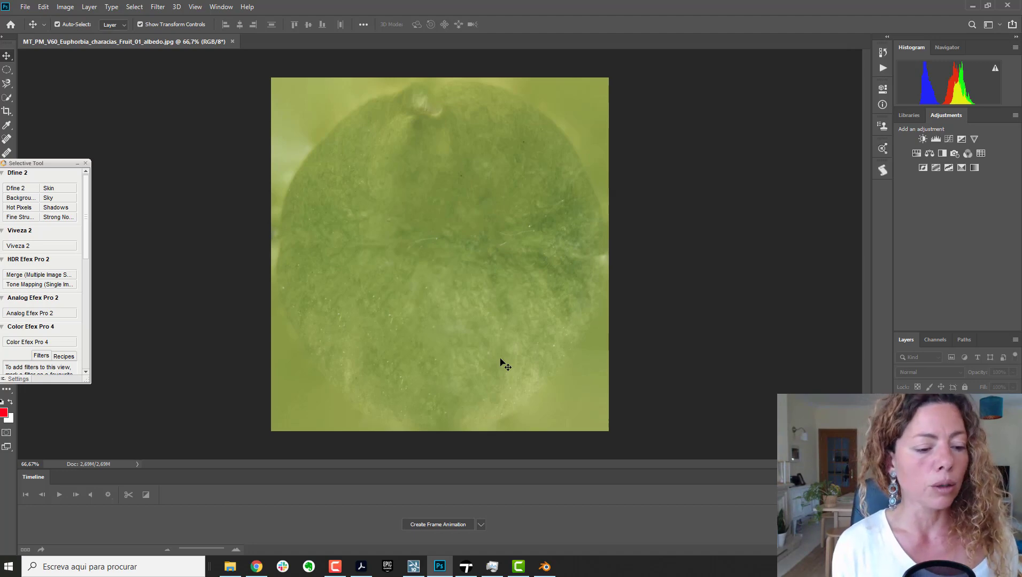
left_click(223, 568)
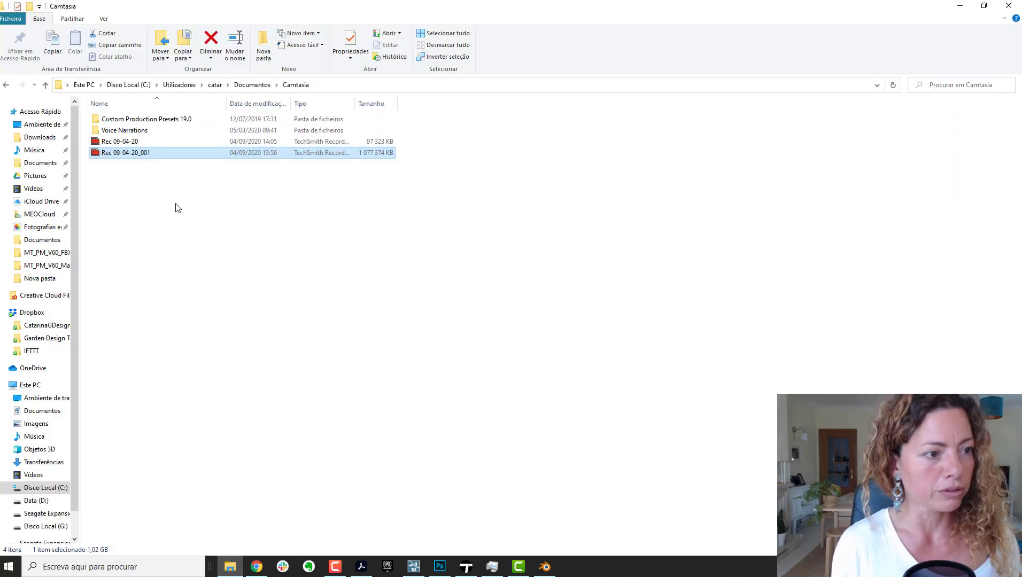
left_click(47, 265)
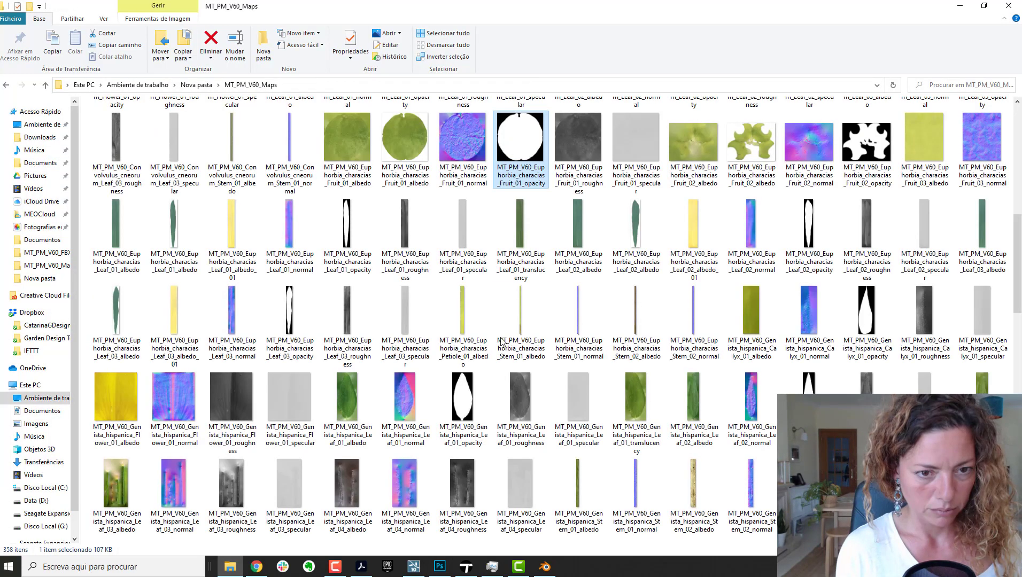
left_click_drag(444, 572, 465, 293)
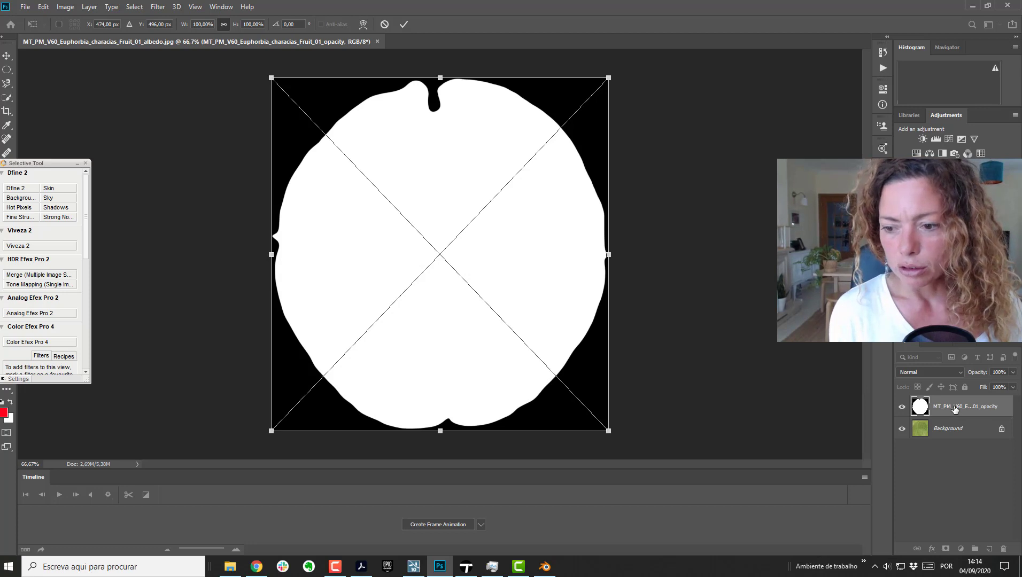
key("Return")
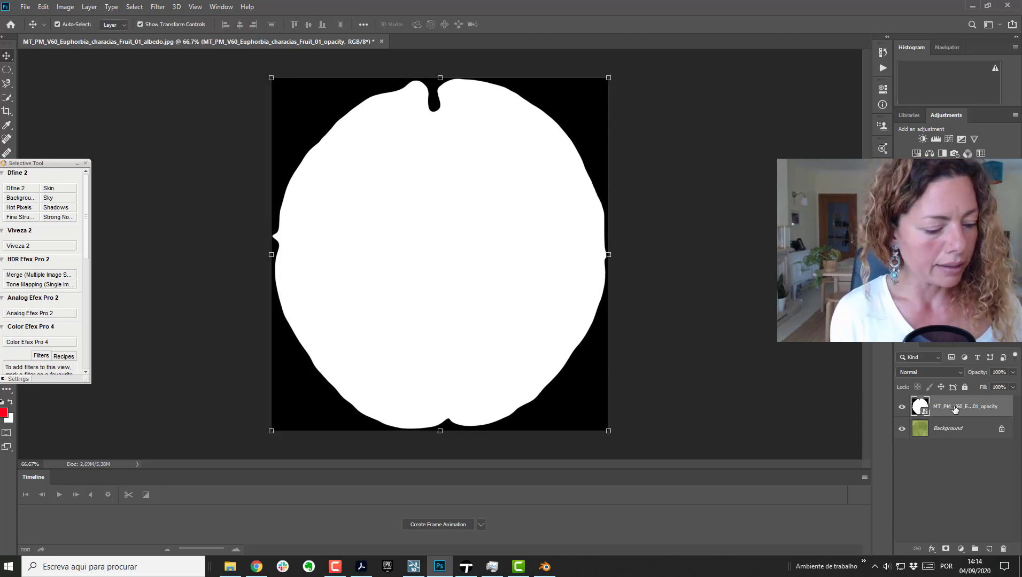
Select and copy the full opacity layer image, and add a layer mask to the albedo Background layer.
key("ctrl")
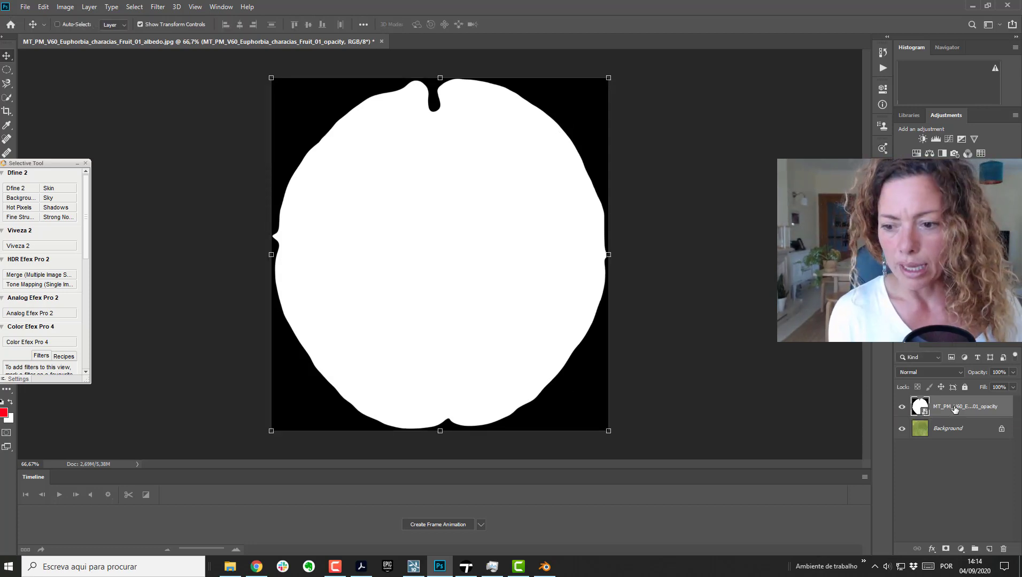
left_click(955, 408, "ctrl")
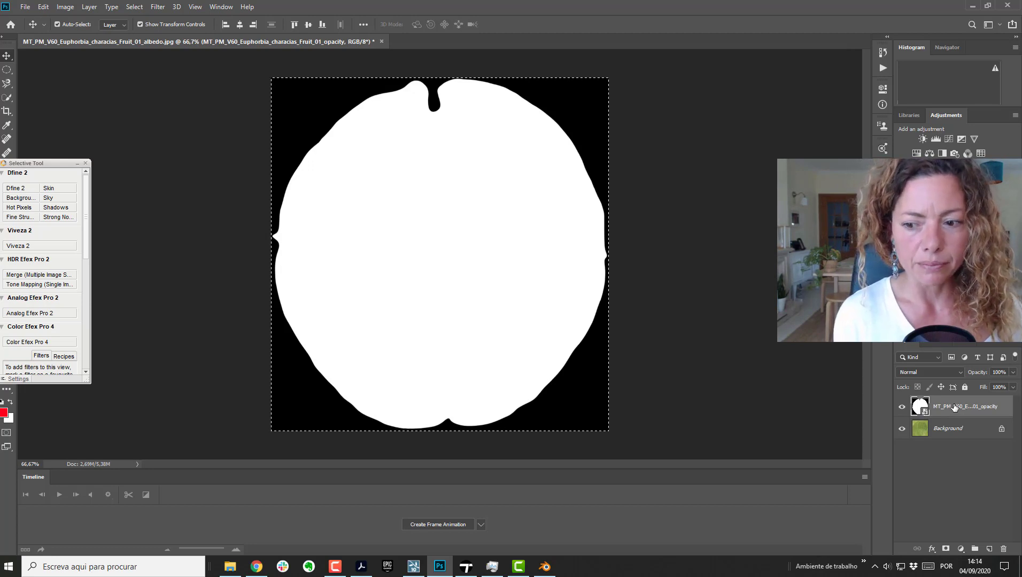
key("ctrl")
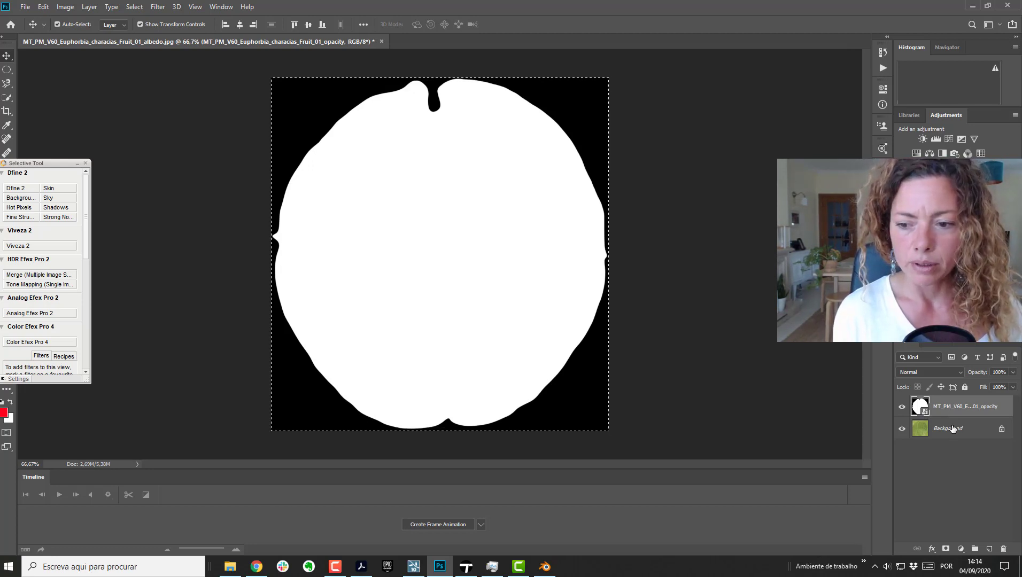
left_click(953, 428)
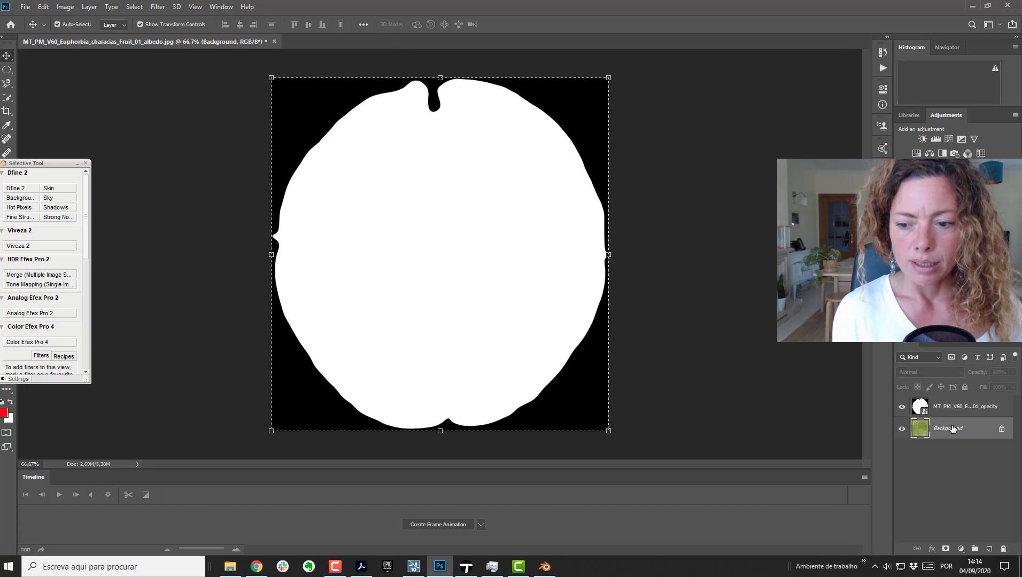
left_click(946, 549)
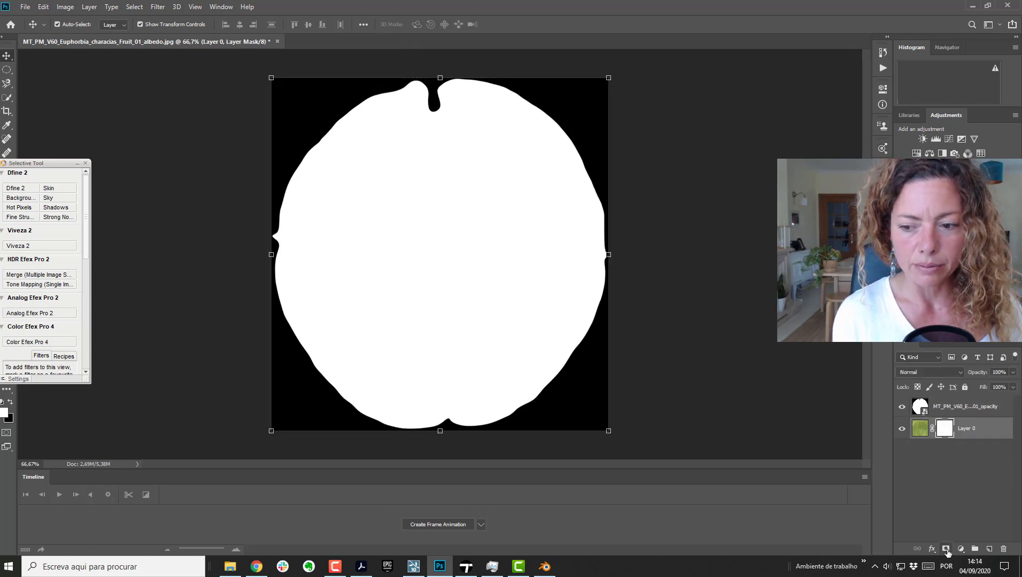
Hide the opacity layer and paste the copied opacity image into the albedo layer's mask to cut out the fruit shape.
left_click(902, 408)
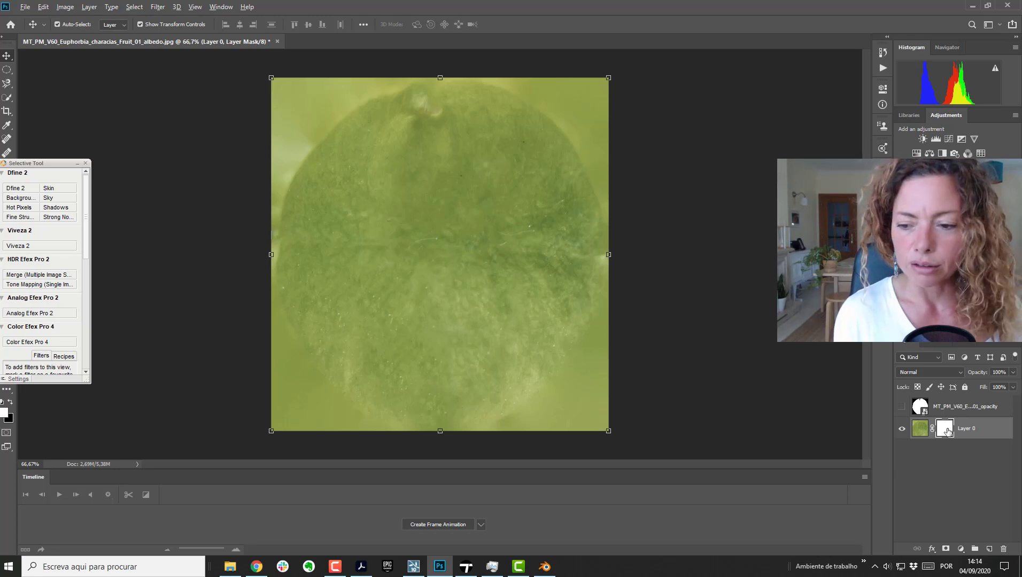
left_click(948, 431, "alt")
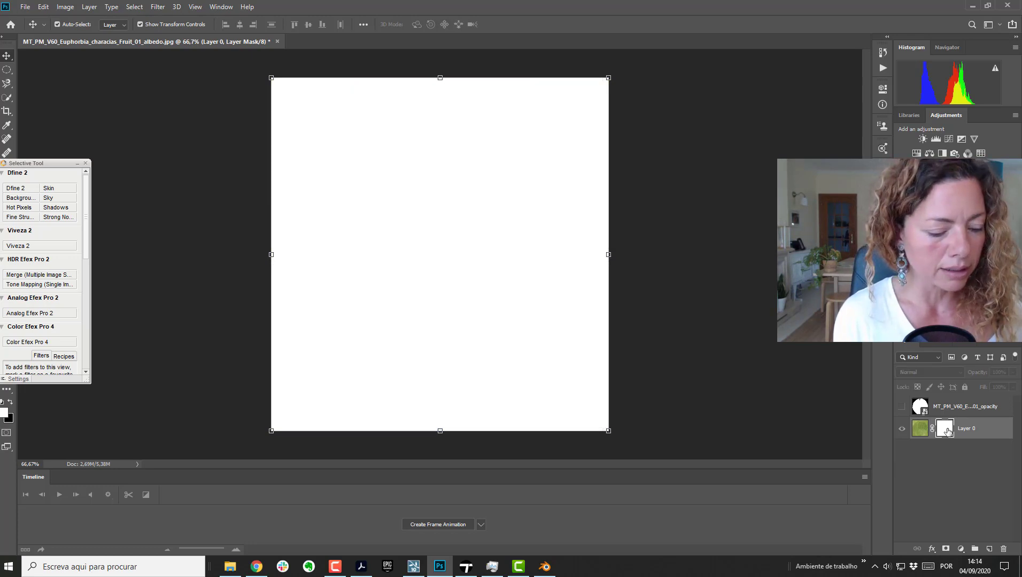
key("ctrl+v")
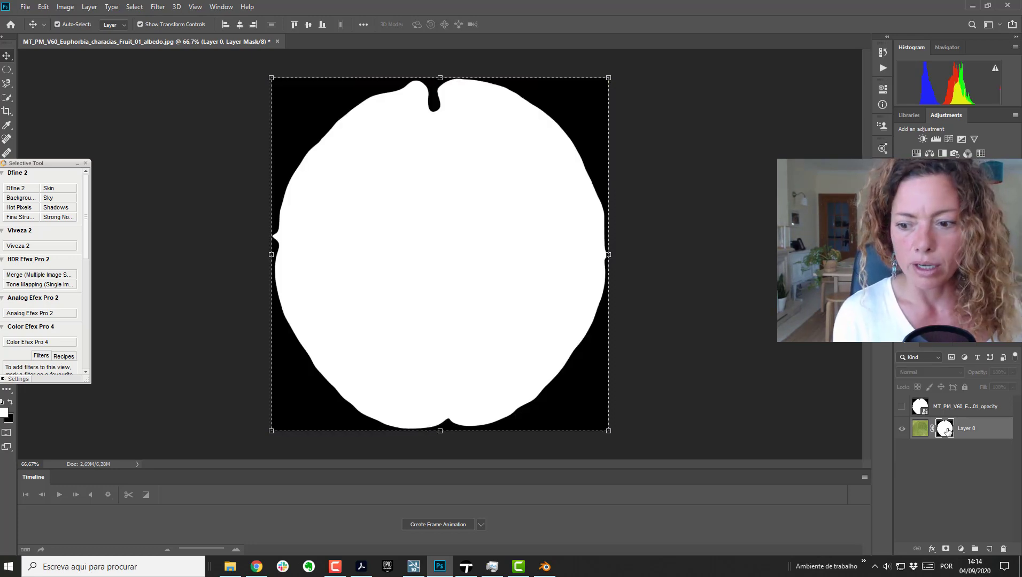
left_click(957, 458)
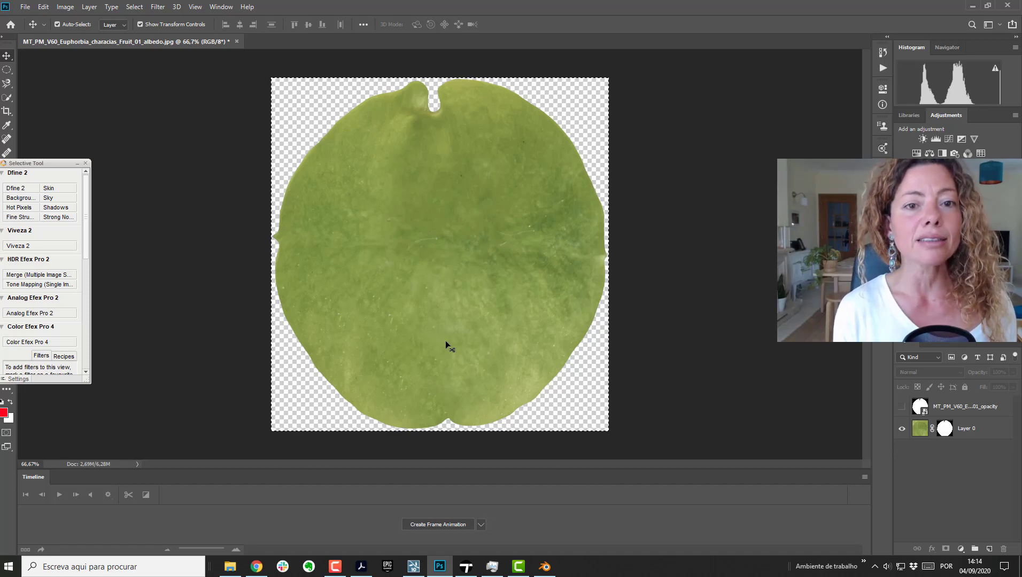
Switch to Lumion and load the cut-out version of MT_PM_V60_Euphorbia_characias_Fruit_01_albedo as the fruit material's color map.
key("alt+Tab")
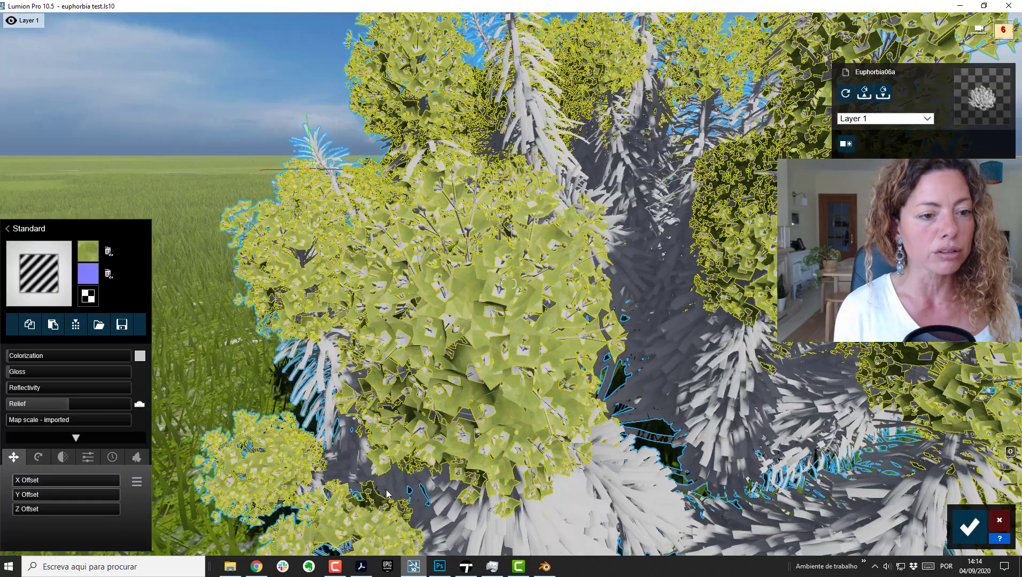
left_click(80, 250)
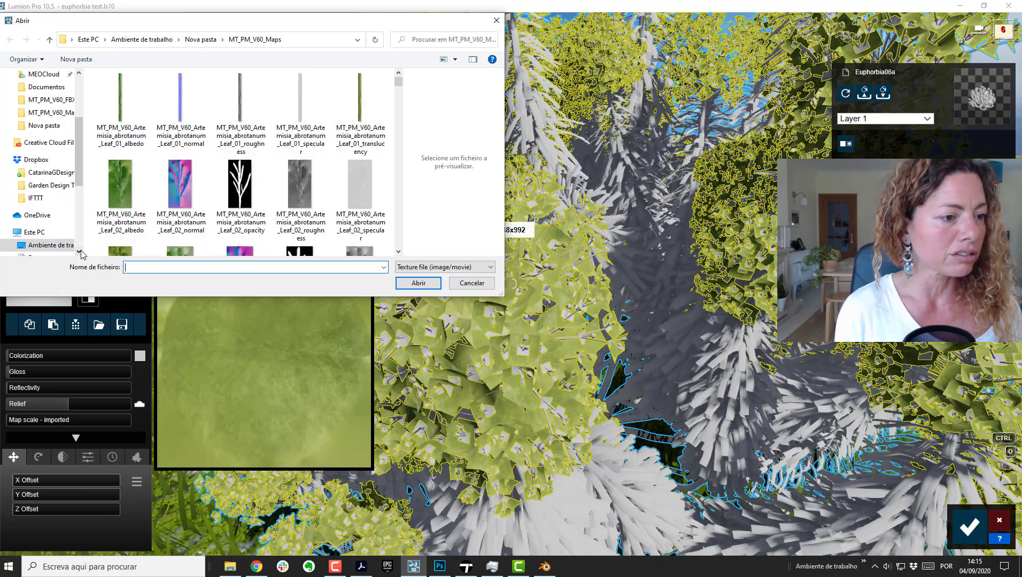
scroll(241, 161, "down", 8)
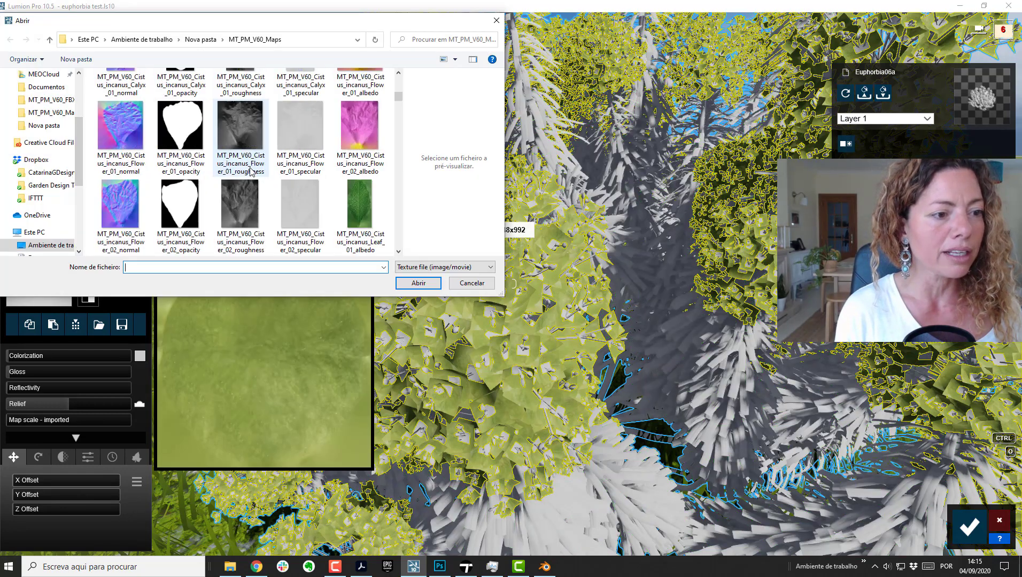
scroll(251, 171, "down", 2)
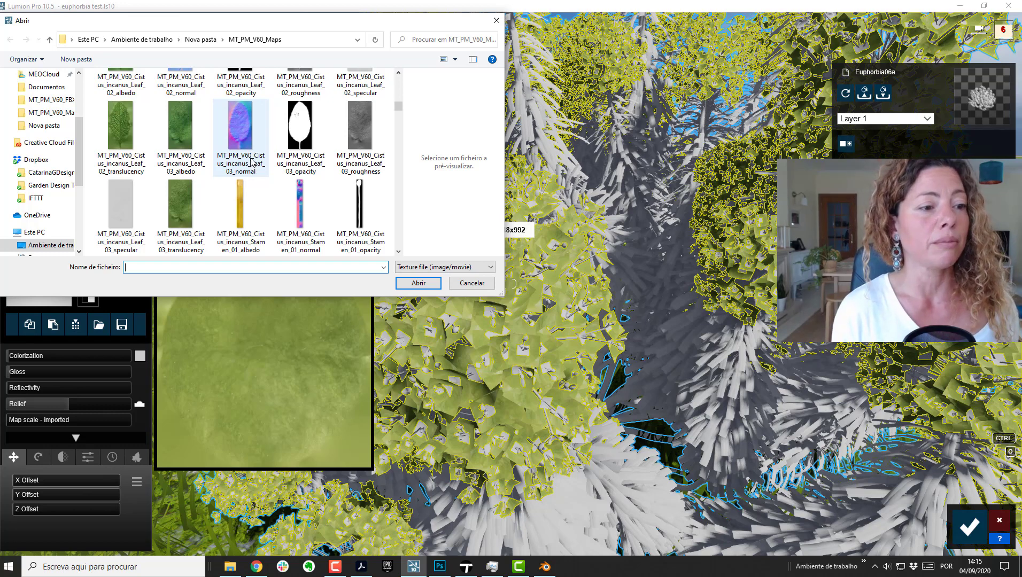
scroll(266, 195, "down", 2)
scroll(265, 195, "up", 1)
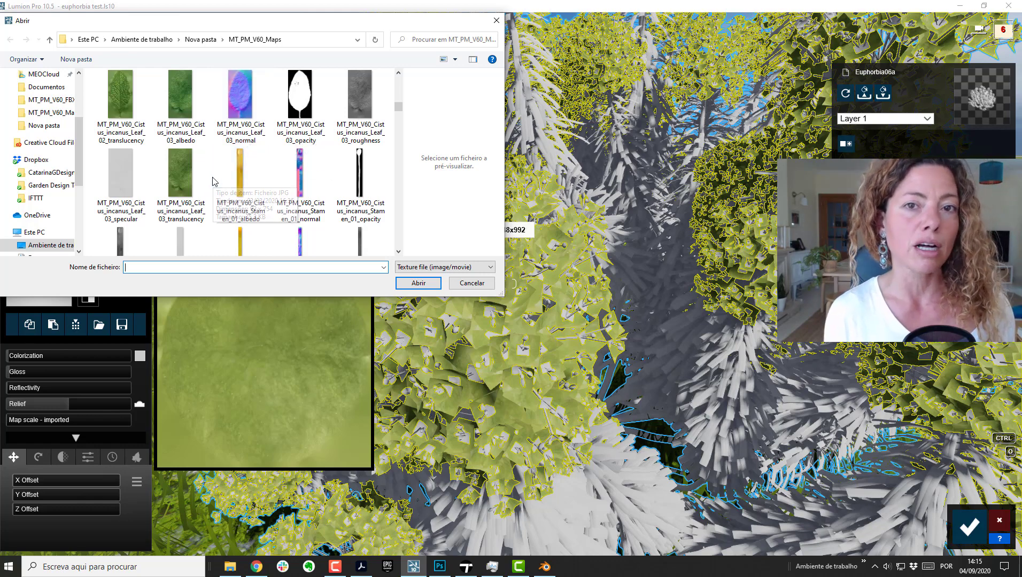
scroll(215, 184, "down", 3)
scroll(215, 184, "down", 6)
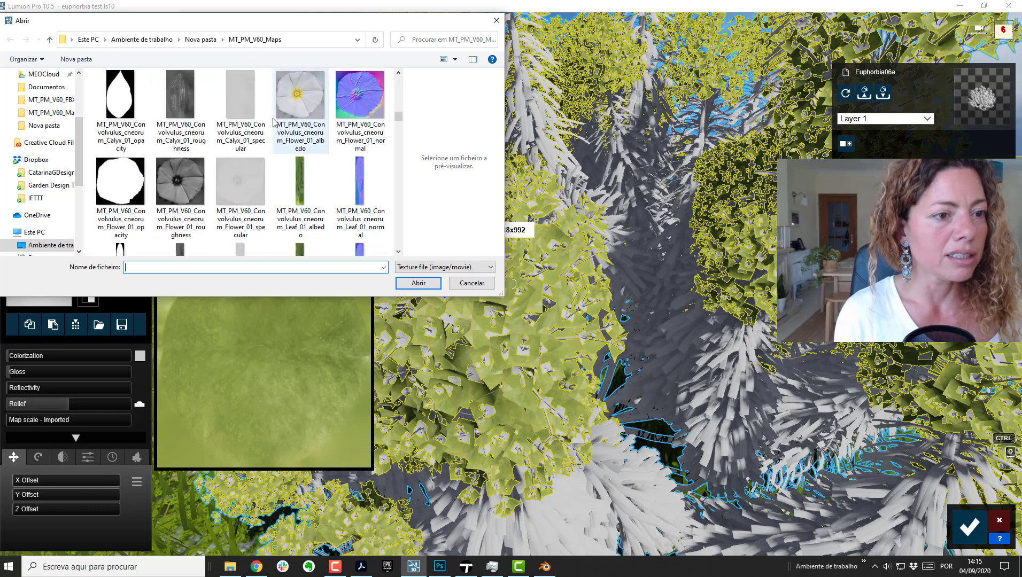
scroll(273, 121, "up", 3)
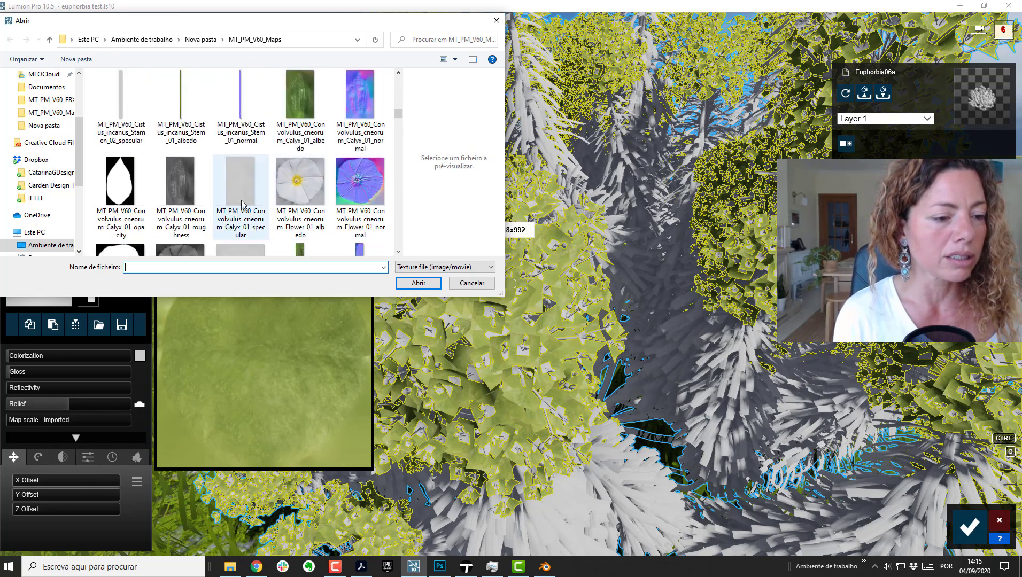
scroll(241, 199, "down", 10)
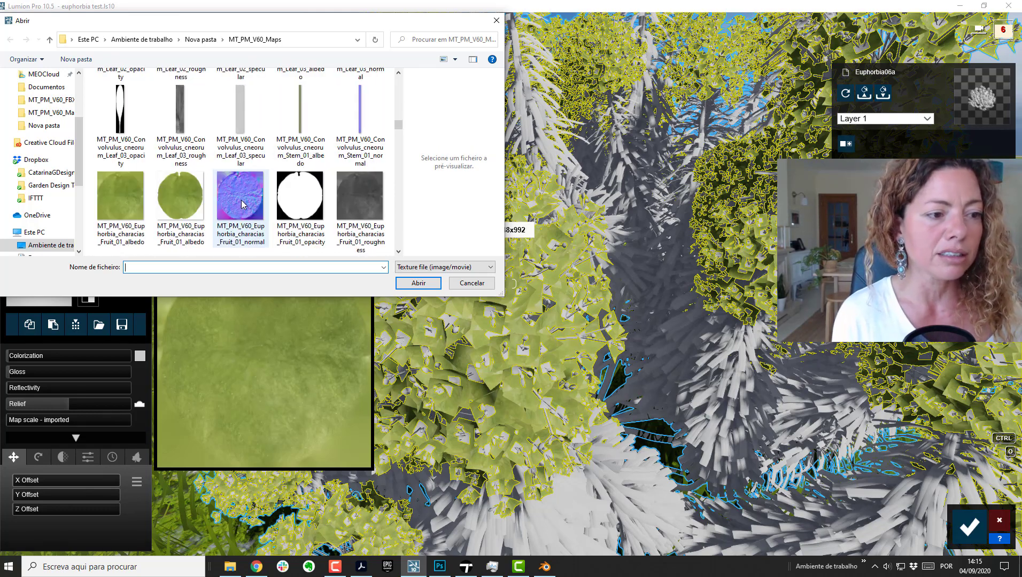
left_click(173, 195)
left_click(421, 283)
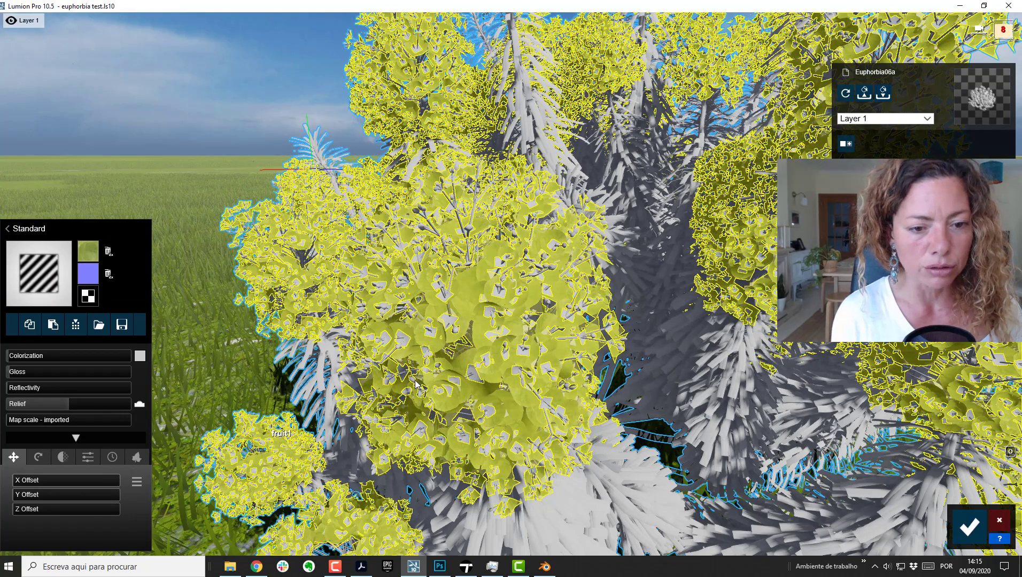
Raise the fruit material's relief to slightly above the middle of its range.
key("w")
key("w")
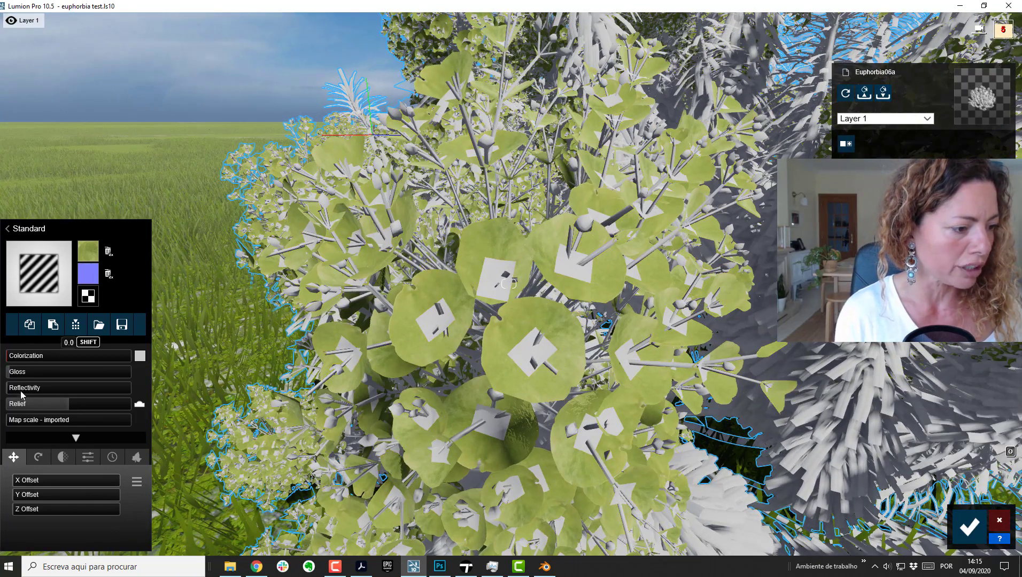
left_click(78, 405)
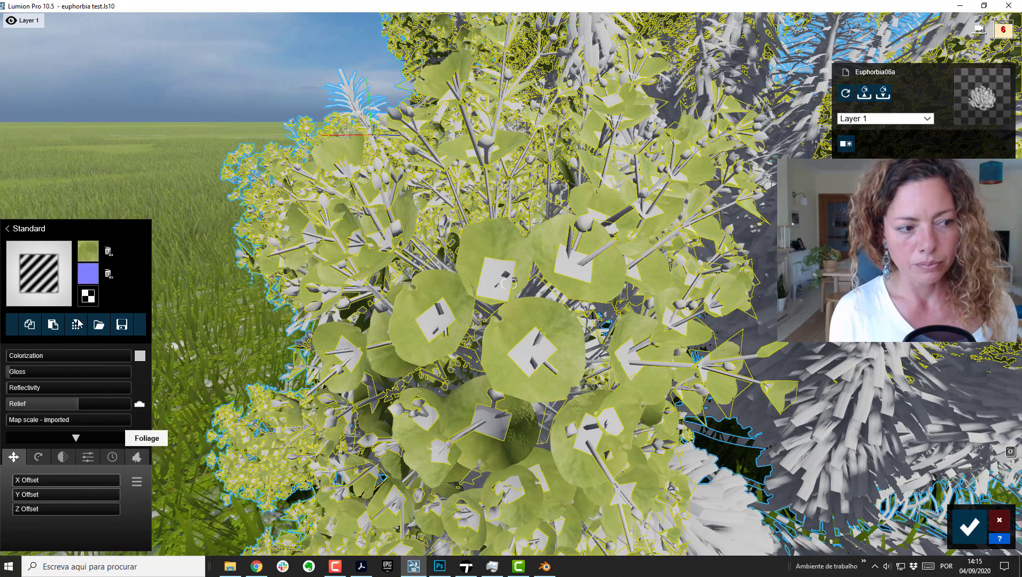
Load MT_PM_V60_Euphorbia_characias_Fruit_01_normal from the MT_PM_V60_Maps folder as the fruit material's normal map.
left_click(89, 274)
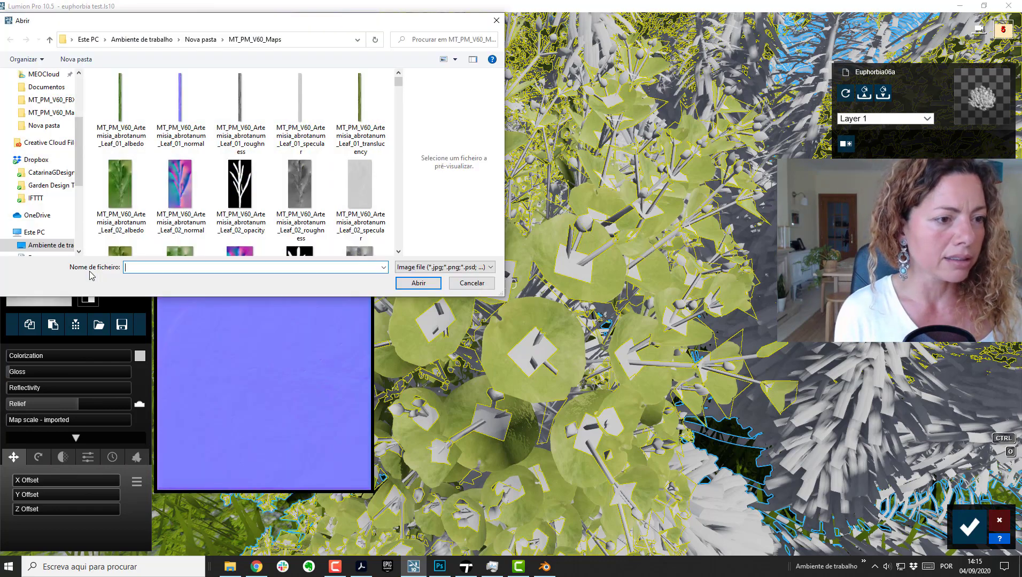
scroll(224, 192, "up", 1)
scroll(247, 193, "down", 5)
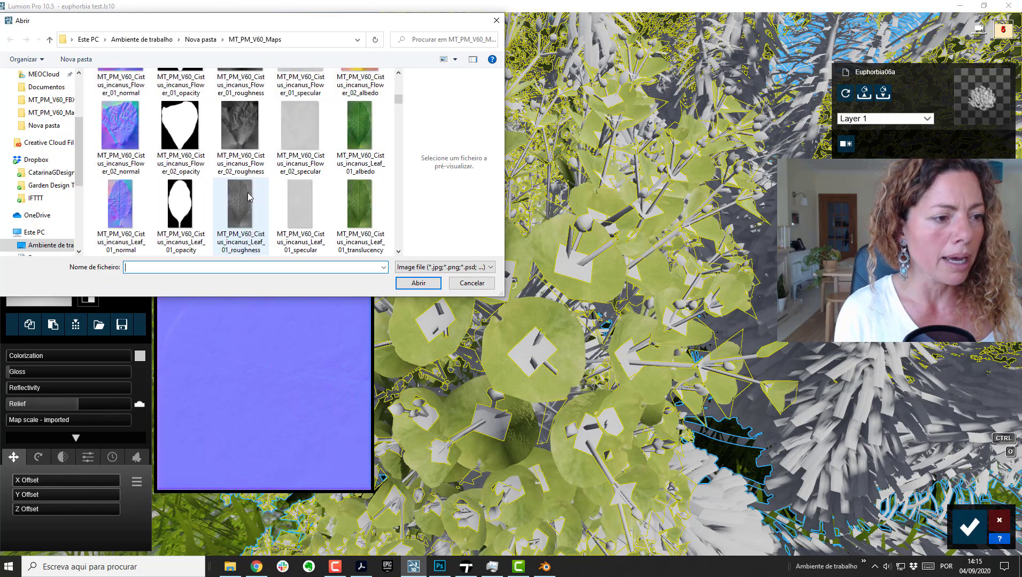
scroll(248, 194, "down", 6)
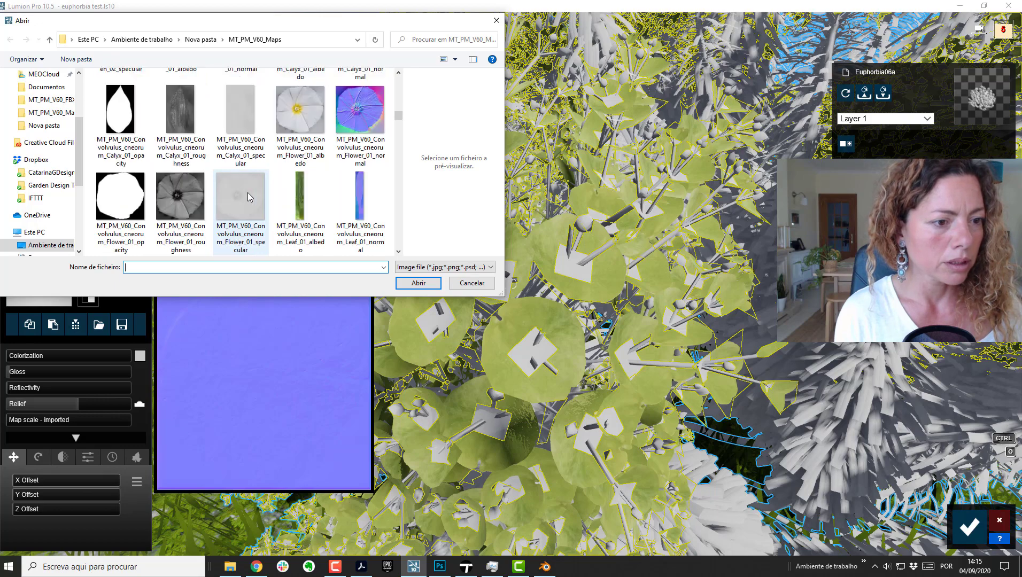
left_click(247, 196)
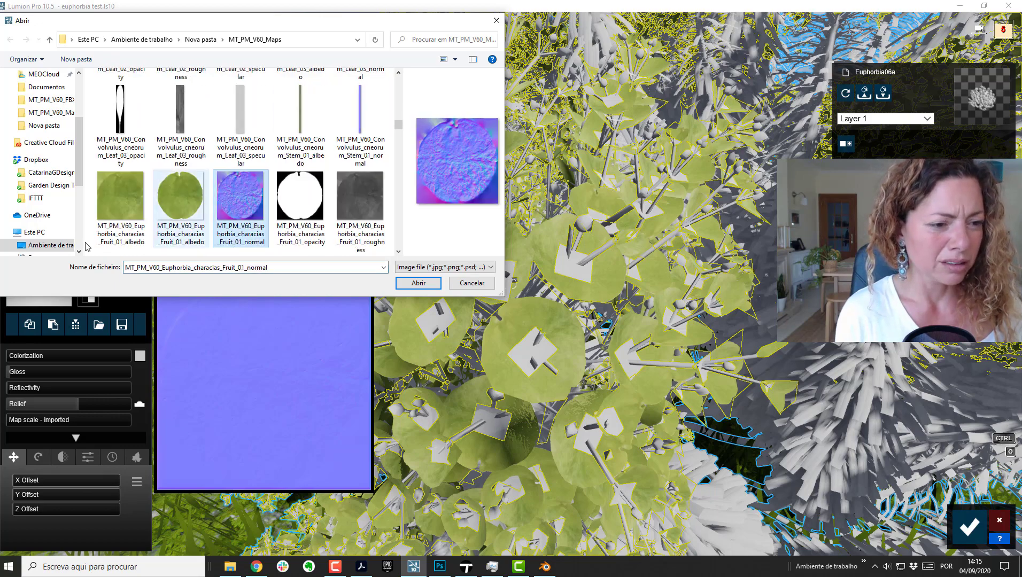
left_click(418, 282)
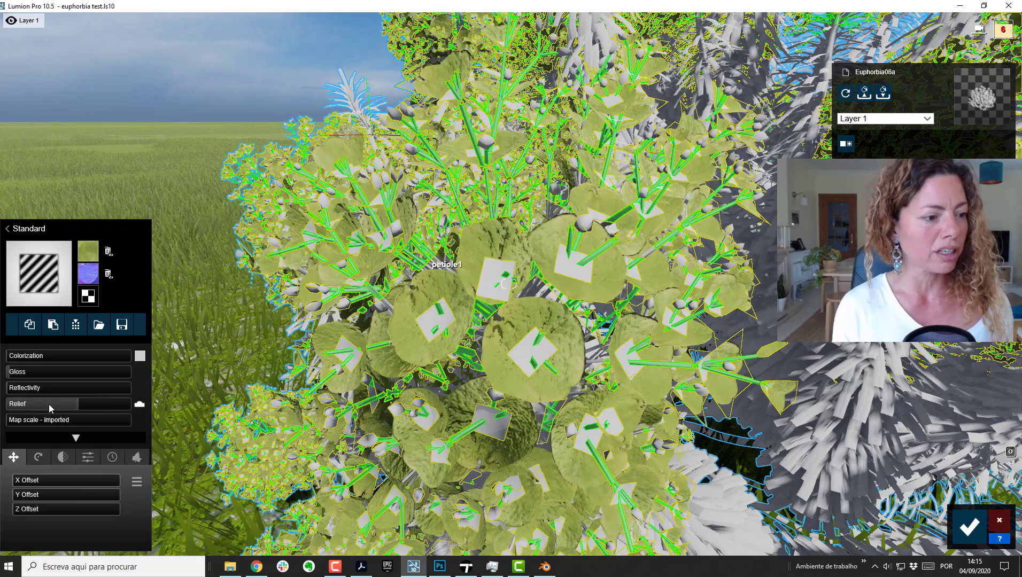
Set the fruit material's relief to 0.6.
left_click_drag(49, 405, 22, 409)
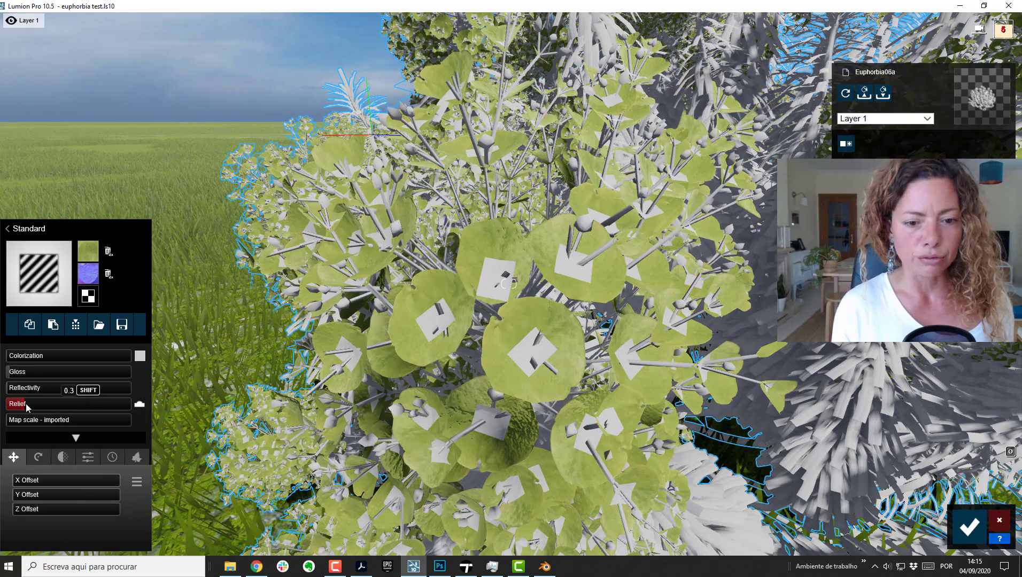
left_click(36, 401)
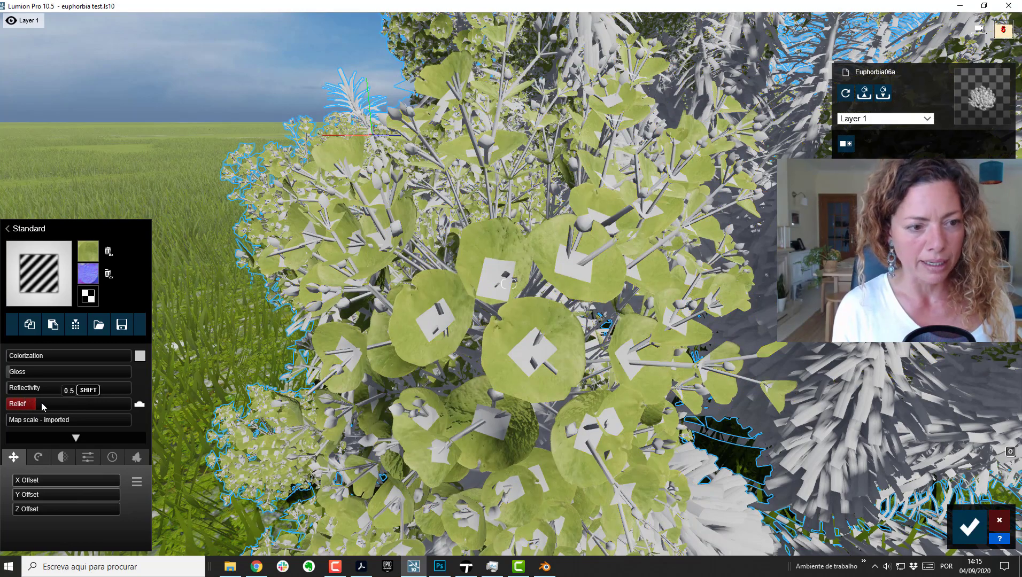
left_click(42, 404)
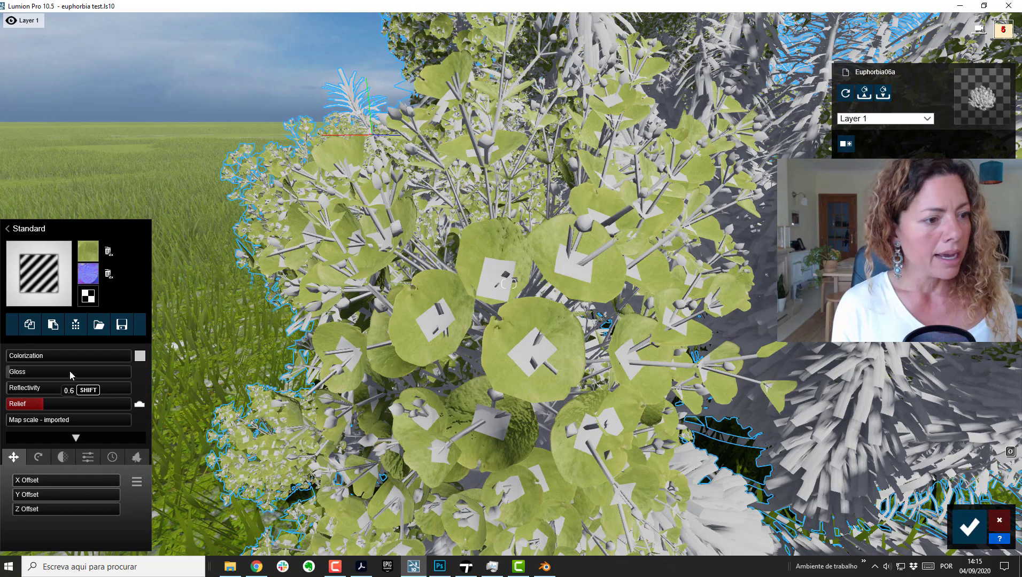
Choose a dark grey tint for the fruit material and raise its colorization slightly.
left_click(140, 356)
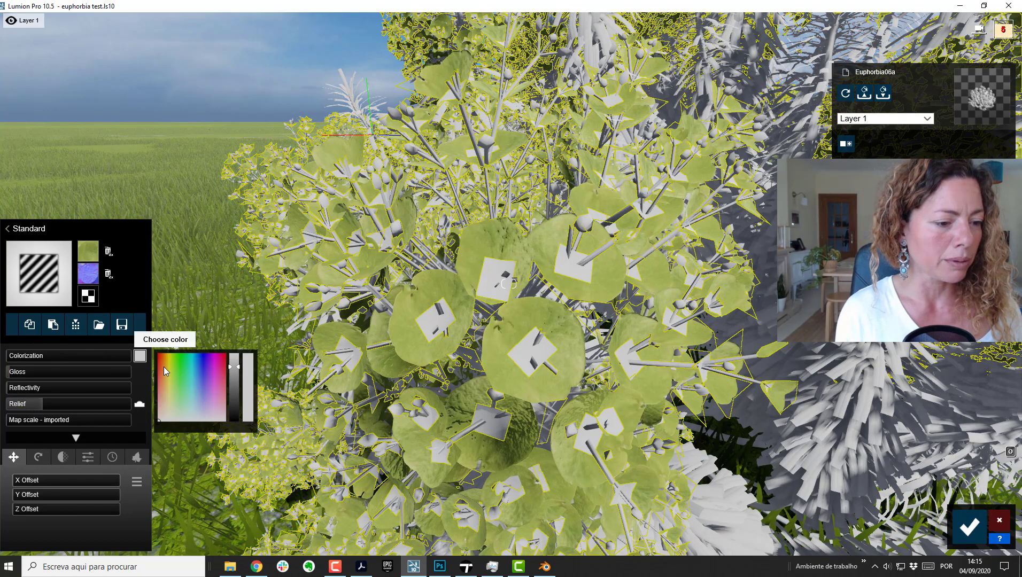
left_click(235, 406)
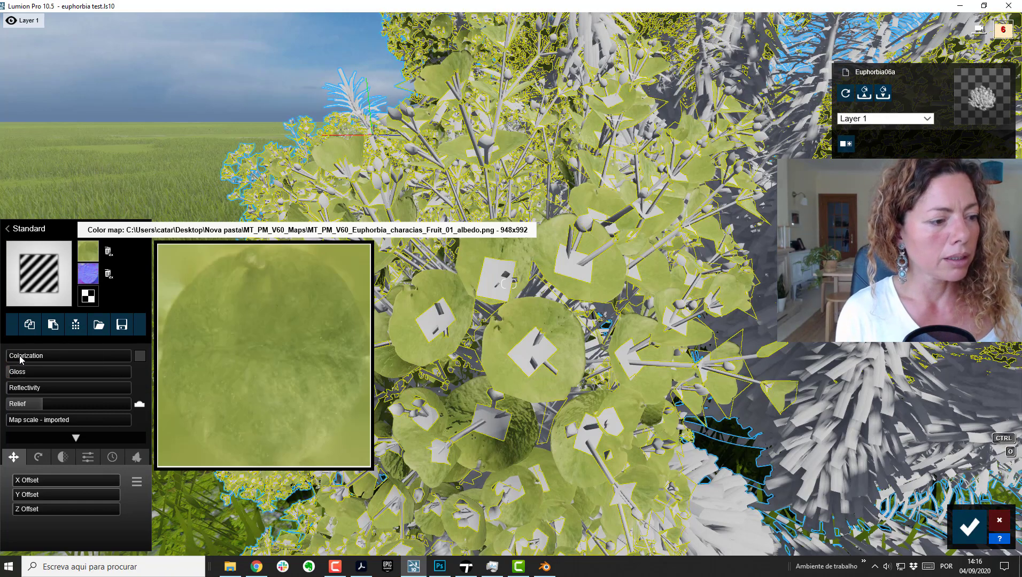
left_click_drag(23, 358, 35, 358)
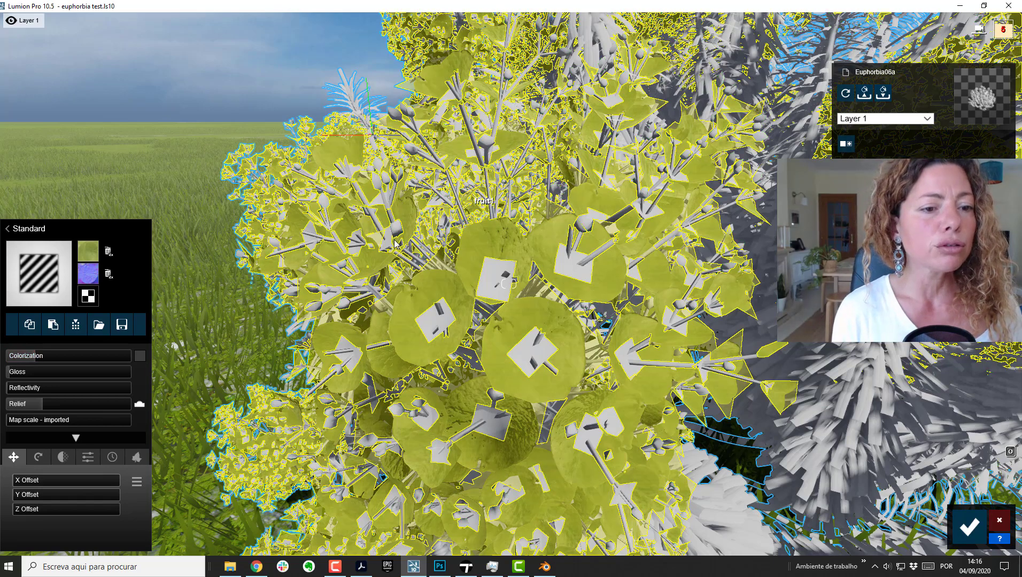
Compare the partly textured Euphorbia with the fully textured one standing beside it in the scene.
scroll(390, 183, "down", 3)
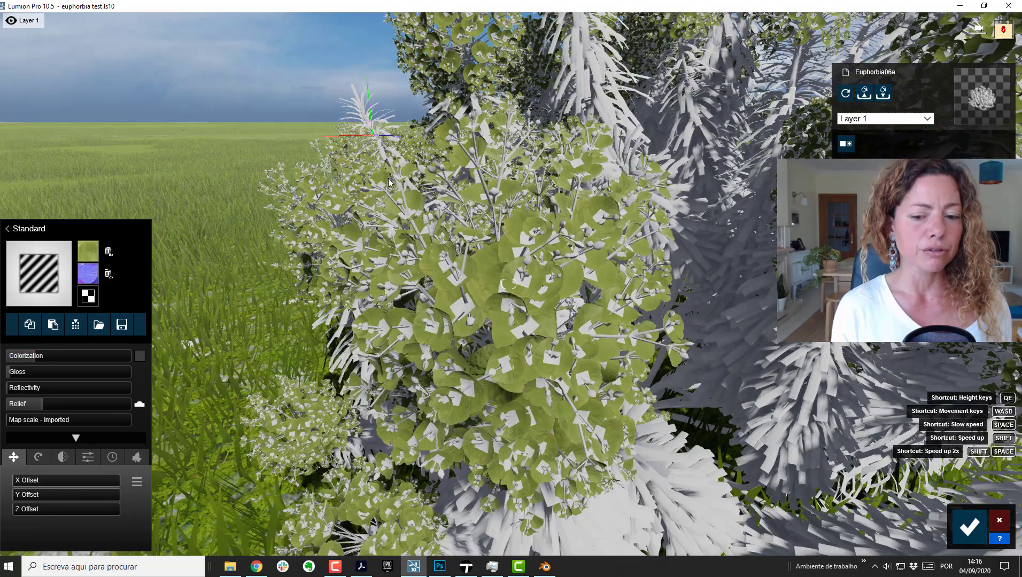
scroll(390, 183, "down", 5)
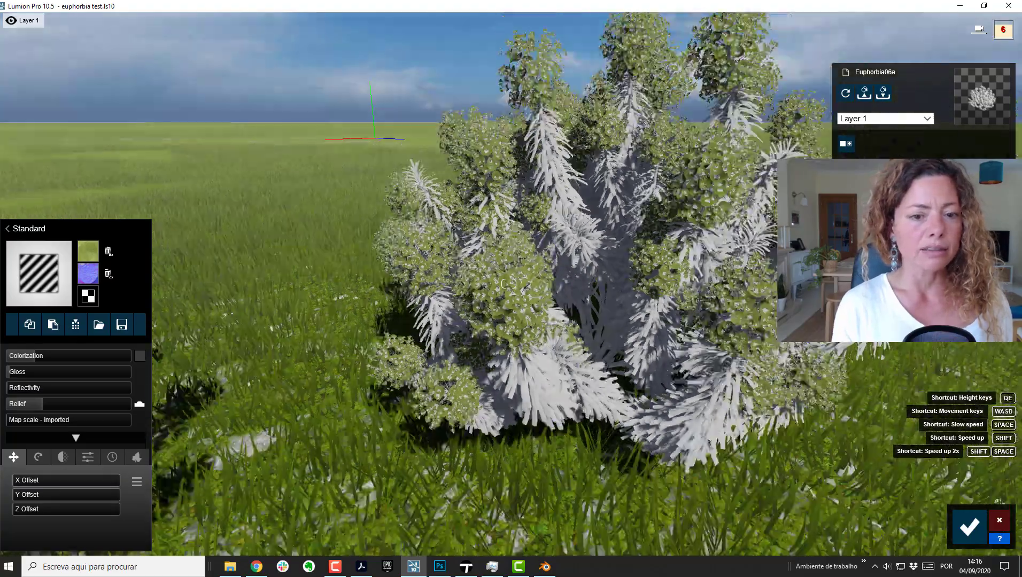
scroll(509, 284, "up", 5)
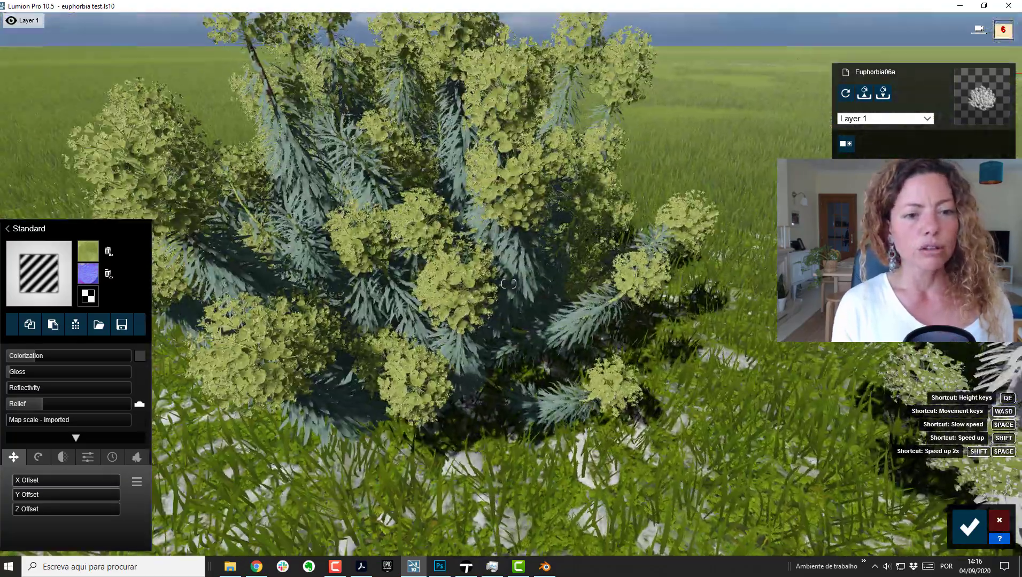
scroll(509, 283, "up", 5)
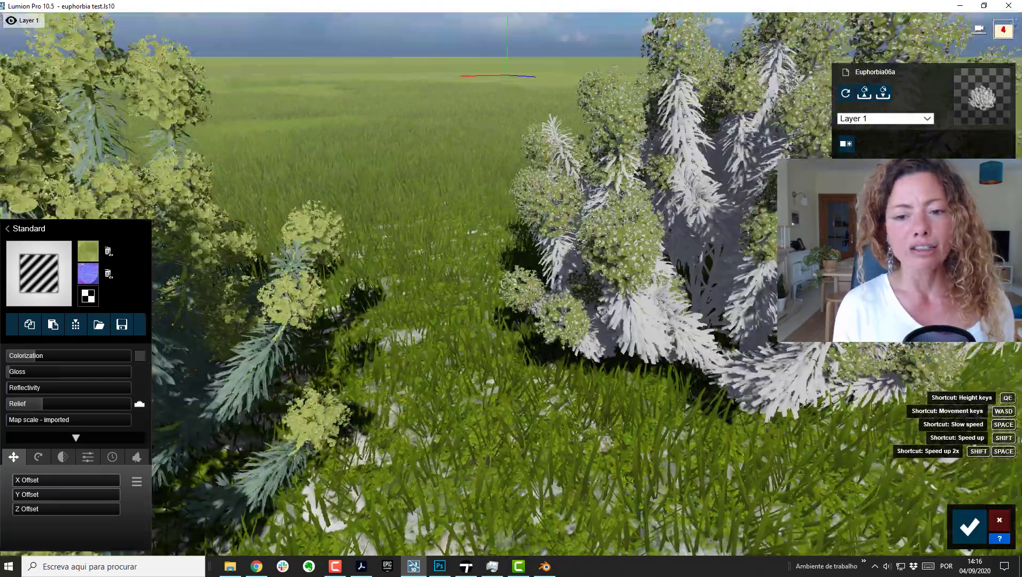
right_click_drag(509, 284, 509, 284)
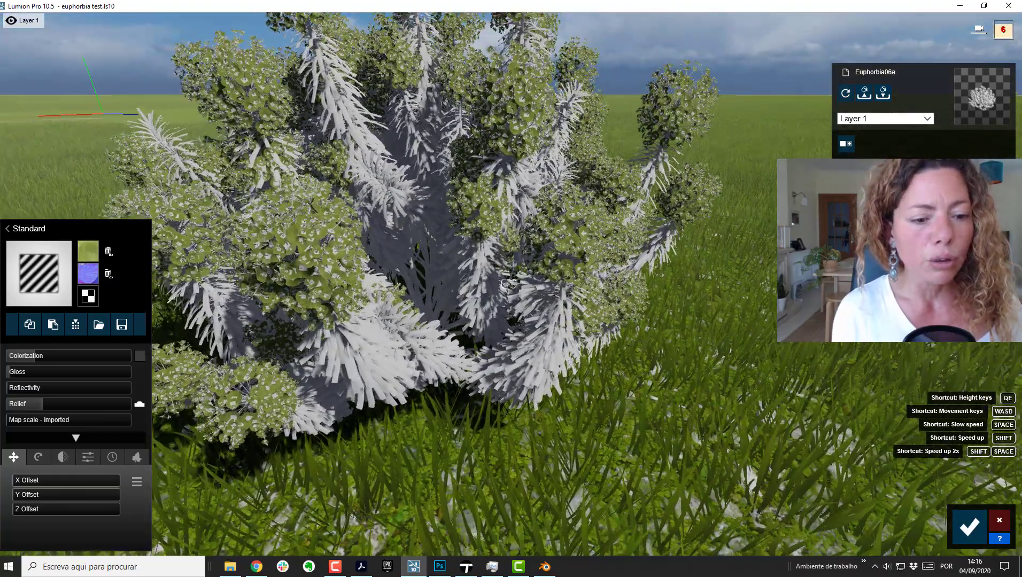
scroll(509, 283, "up", 5)
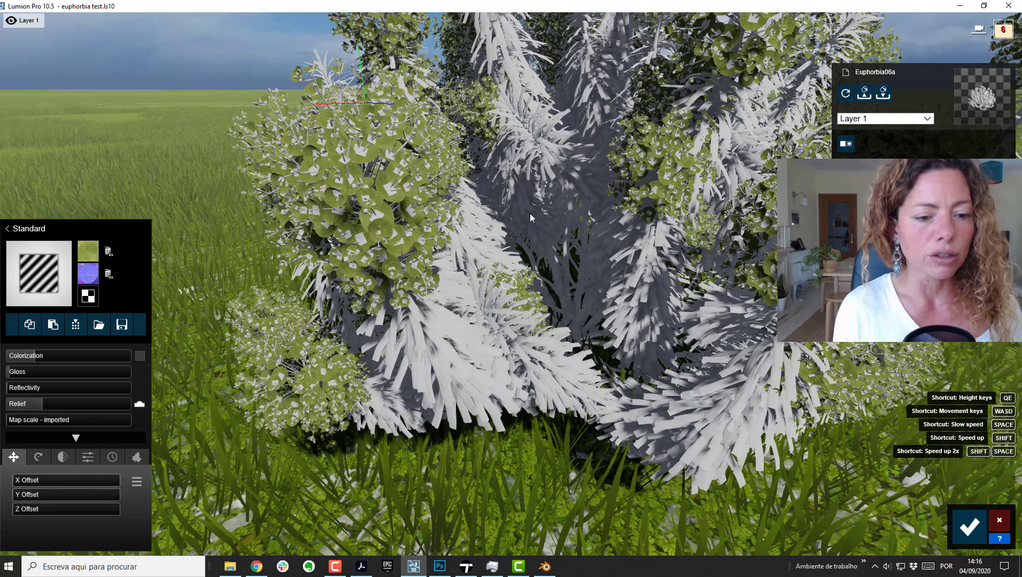
scroll(461, 362, "down", 3)
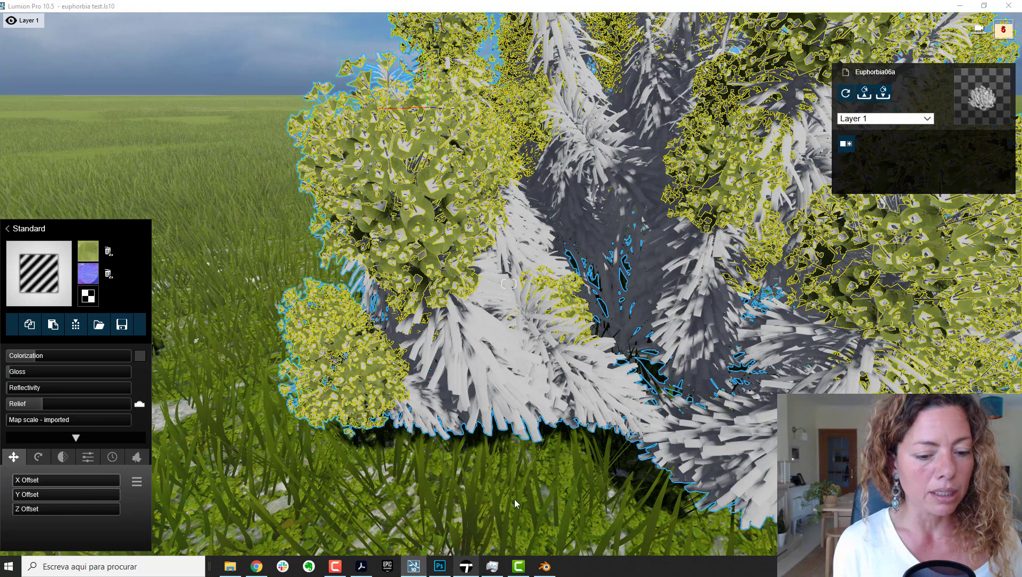
Switch to Twinmotion, maximize its window and examine the textured Euphorbia already in the scene from near and far.
left_click(466, 567)
key("ctrl+z")
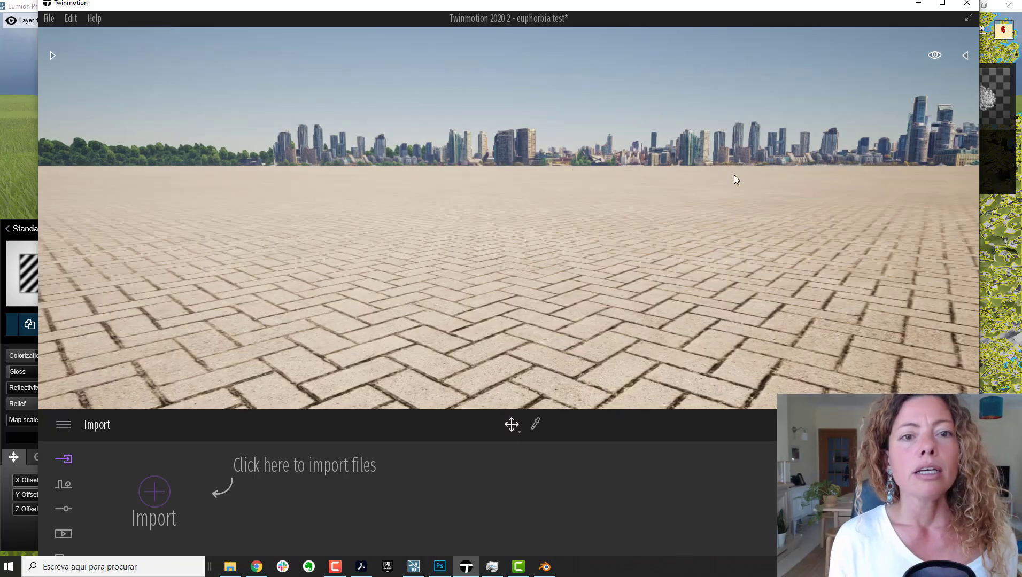
left_click(942, 3)
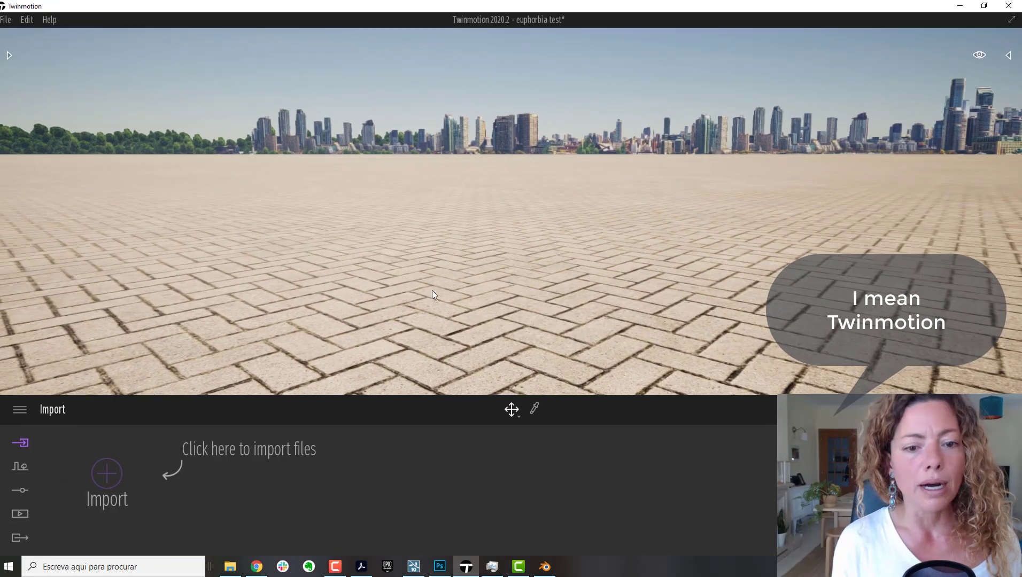
scroll(461, 286, "down", 10)
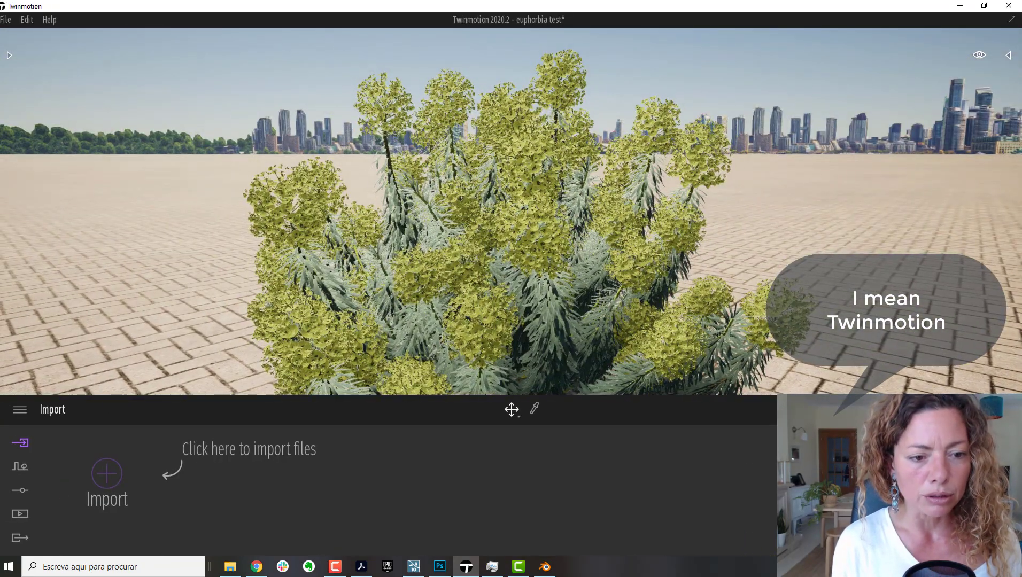
scroll(462, 286, "up", 8)
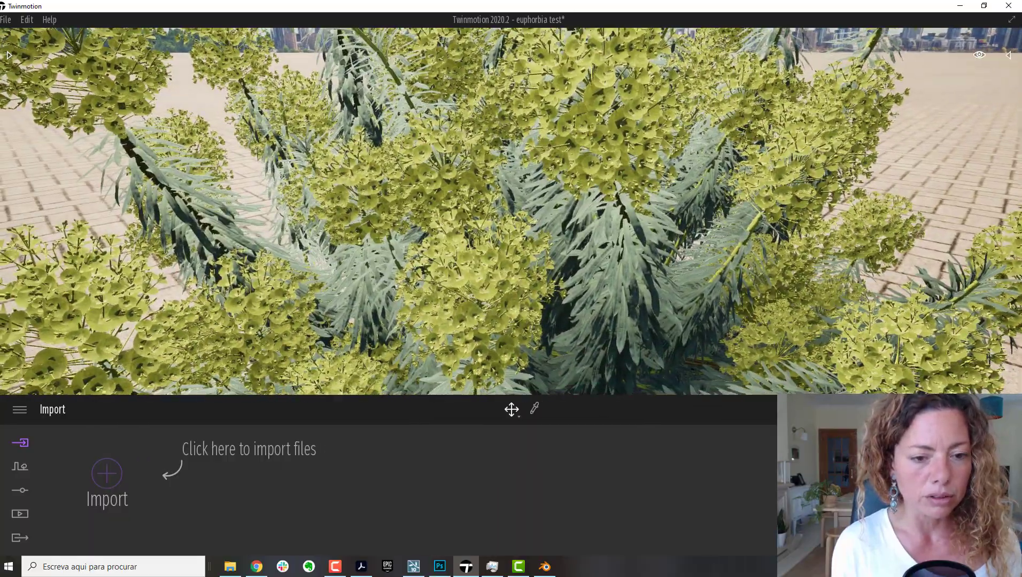
scroll(511, 212, "down", 6)
scroll(514, 241, "down", 5)
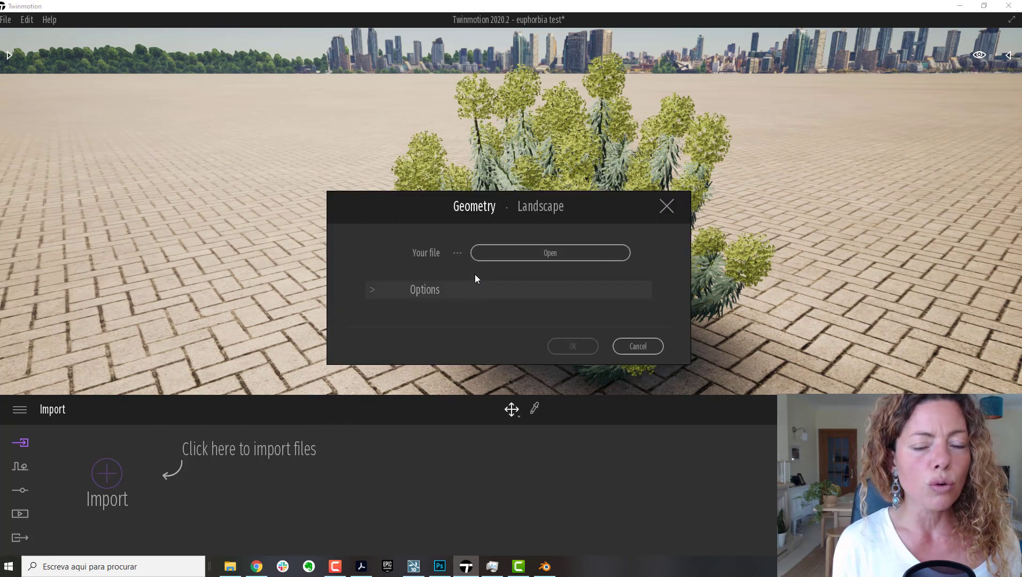
Choose MT_PM_V60_Euphorbia_characias_01 from the MT_PM_V60_FBX folder inside Nova pasta as the geometry file for import.
left_click(532, 252)
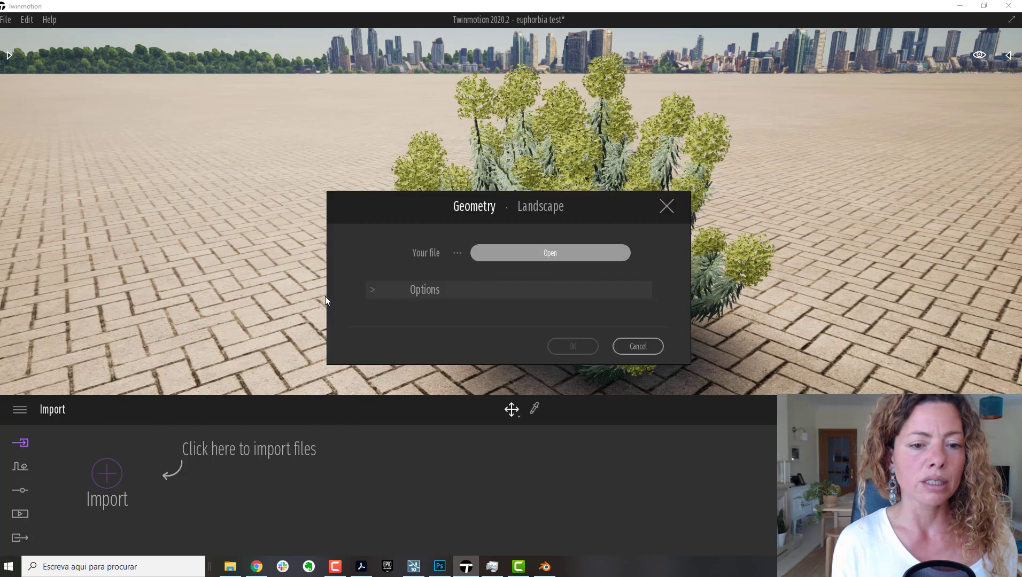
scroll(48, 96, "up", 2)
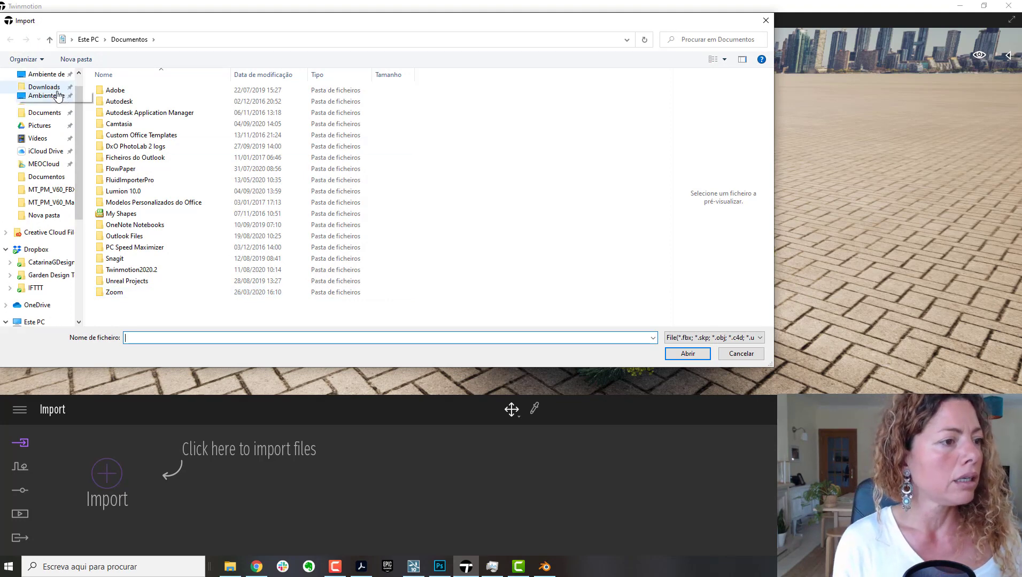
left_click(46, 95)
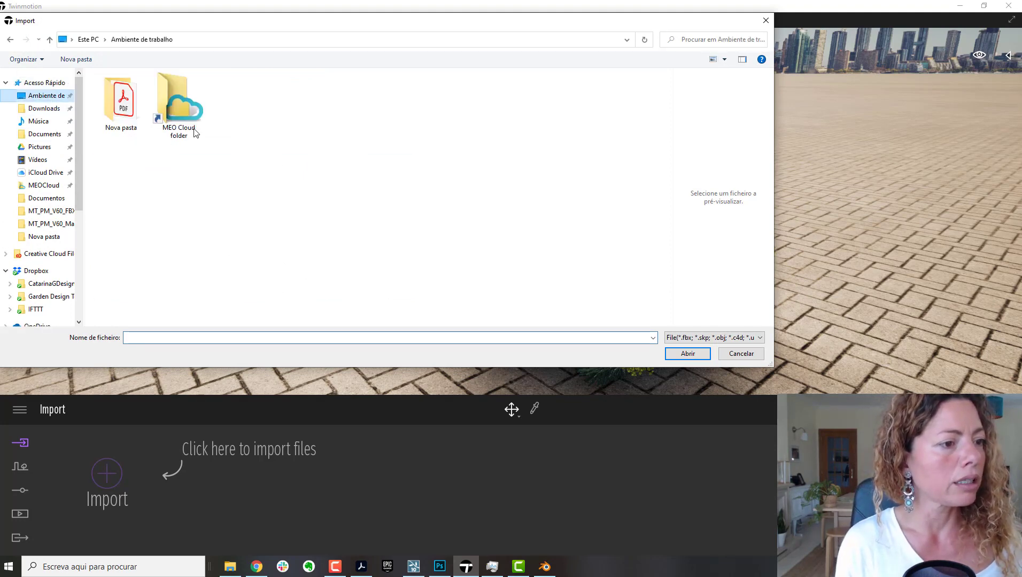
double_click(122, 107)
double_click(129, 117)
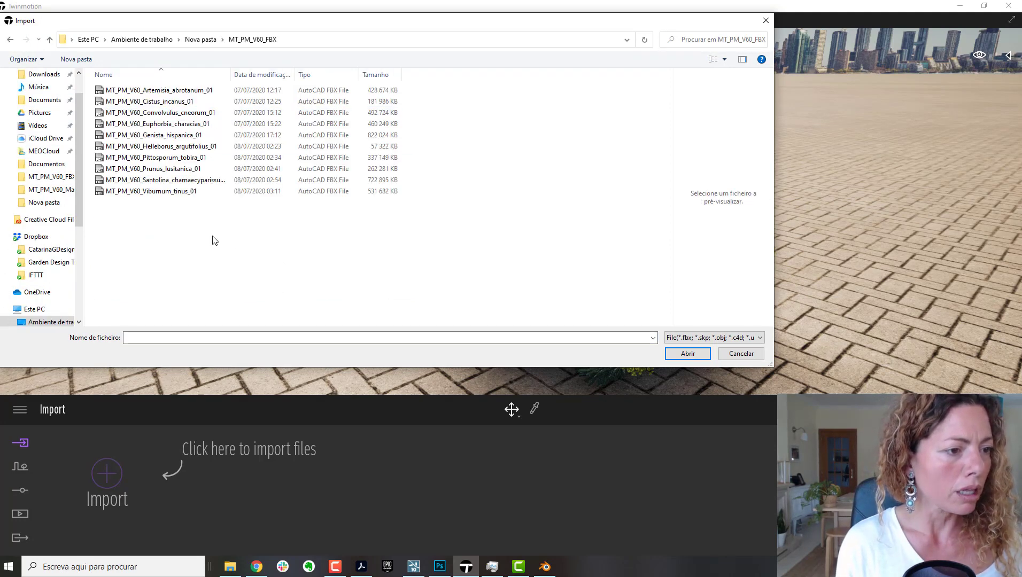
left_click(179, 135)
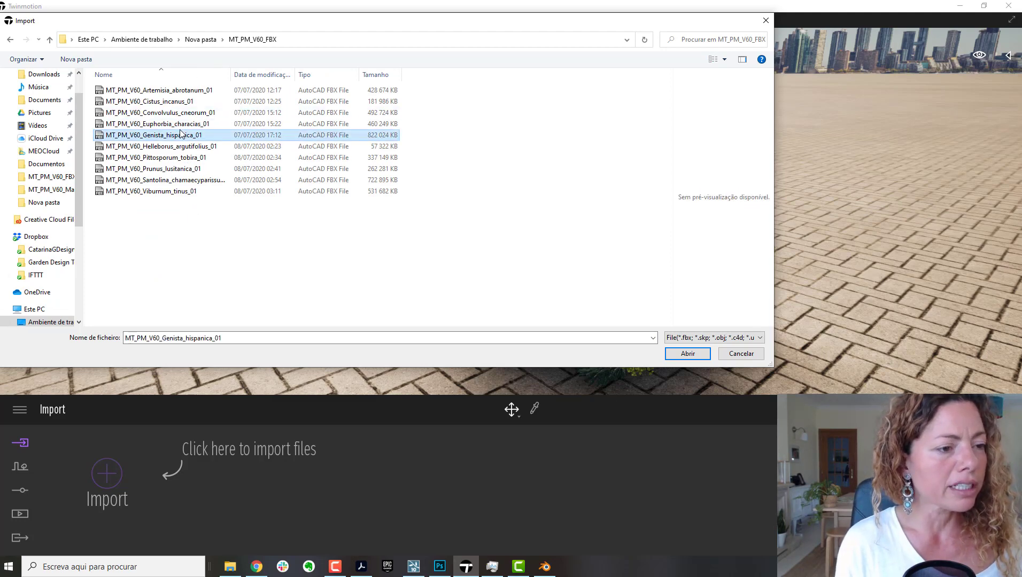
left_click(180, 125)
left_click(688, 354)
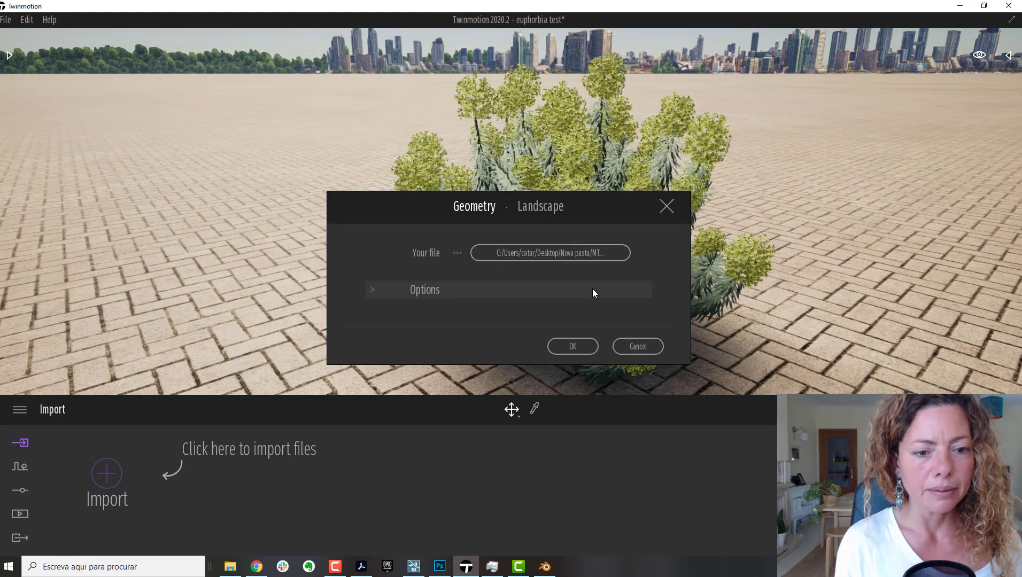
Set the import's Collapse option to Keep hierarchy and import the Euphorbia FBX.
left_click(372, 290)
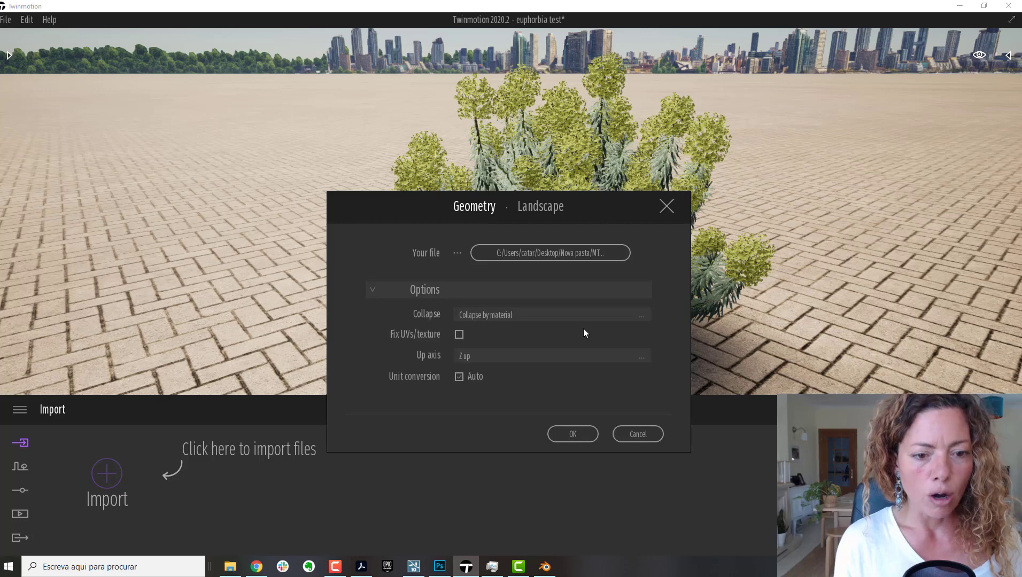
left_click(538, 317)
left_click(627, 329)
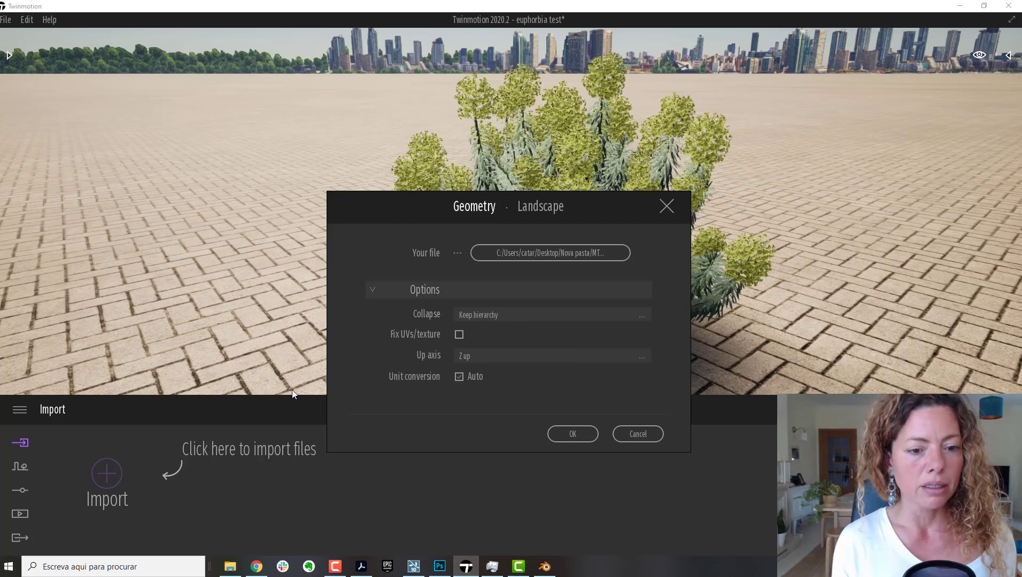
left_click(572, 434)
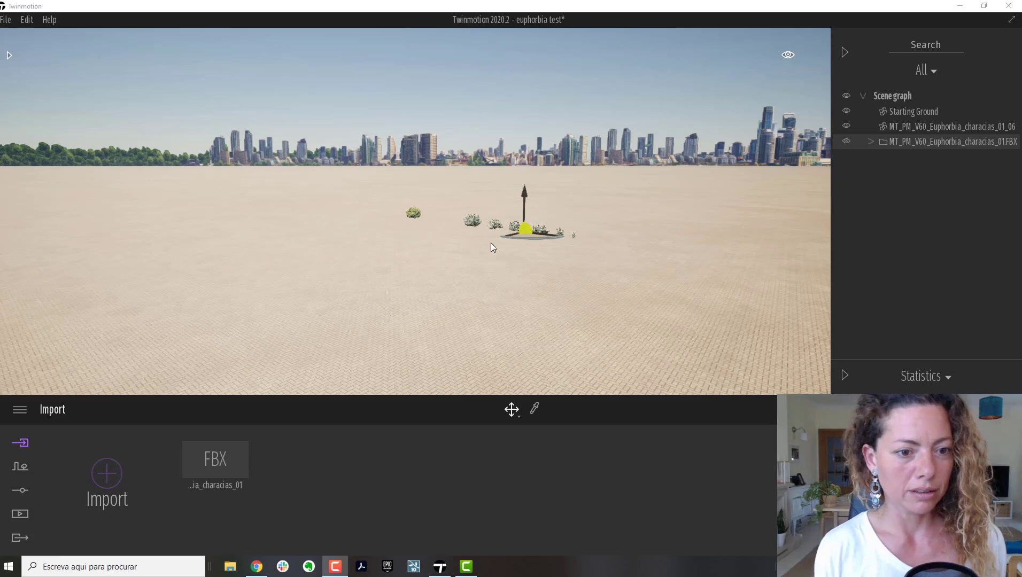
Examine the row of imported Euphorbias up close and expand the MT_PM_V60_Euphorbia_characias_01.FBX group in the scene graph.
left_click_drag(538, 253, 510, 242)
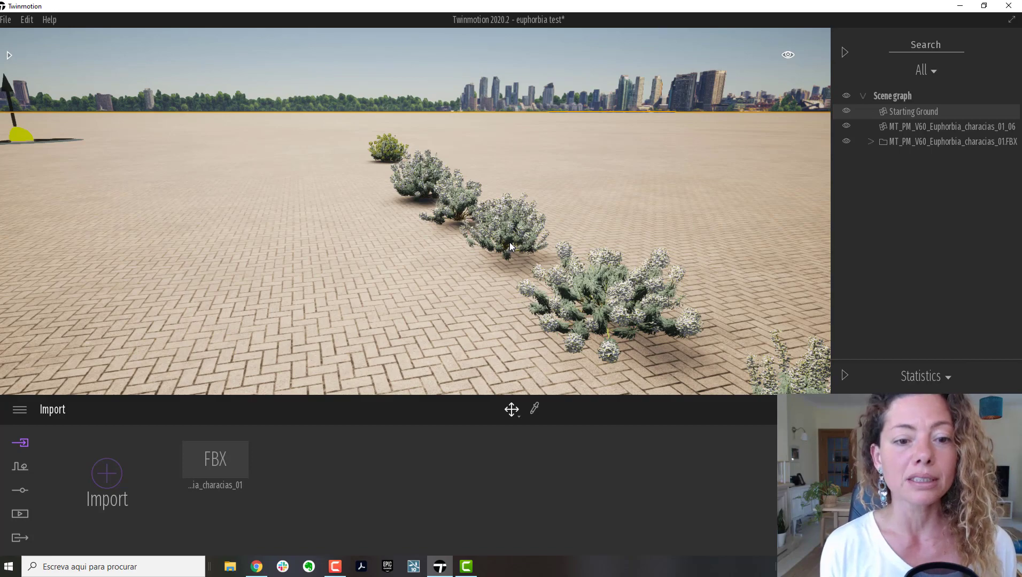
left_click_drag(398, 183, 452, 209)
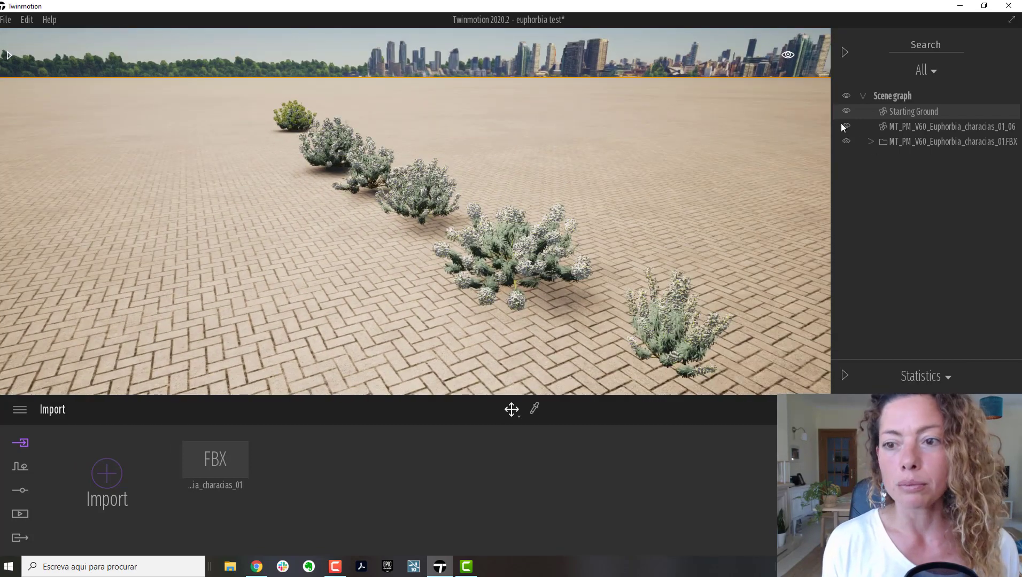
left_click(870, 143)
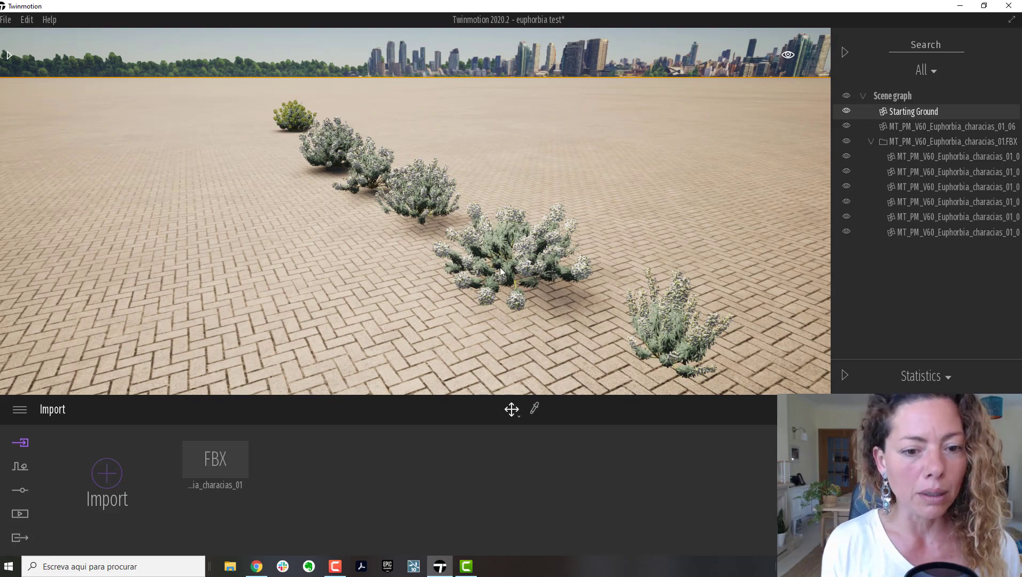
scroll(500, 268, "down", 5)
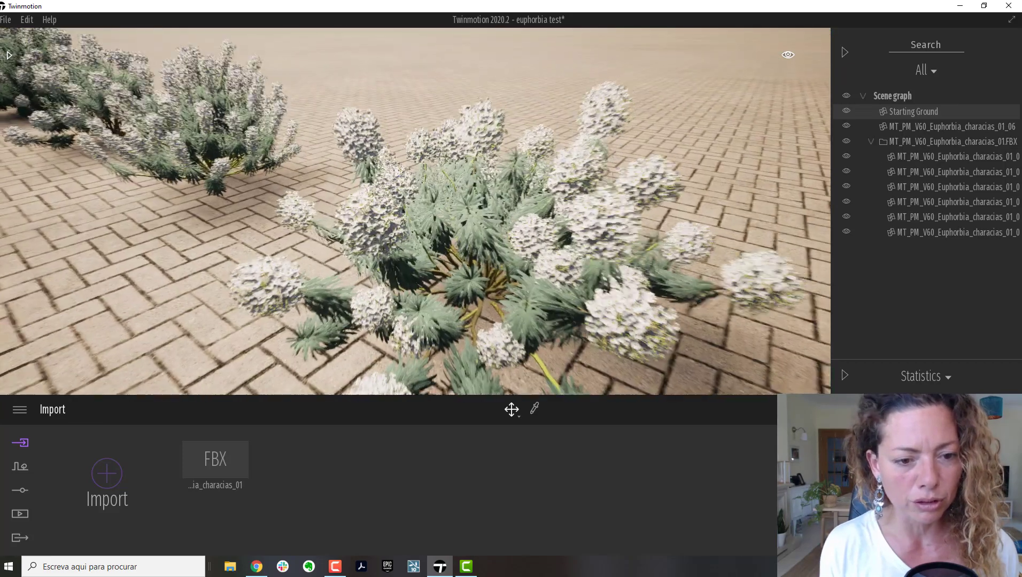
scroll(477, 239, "down", 2)
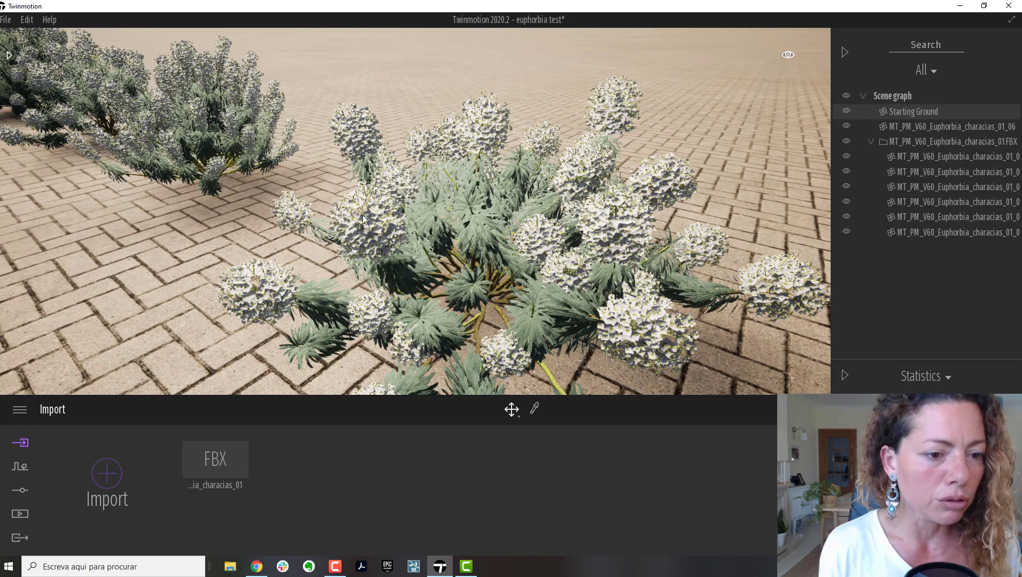
scroll(372, 244, "down", 5)
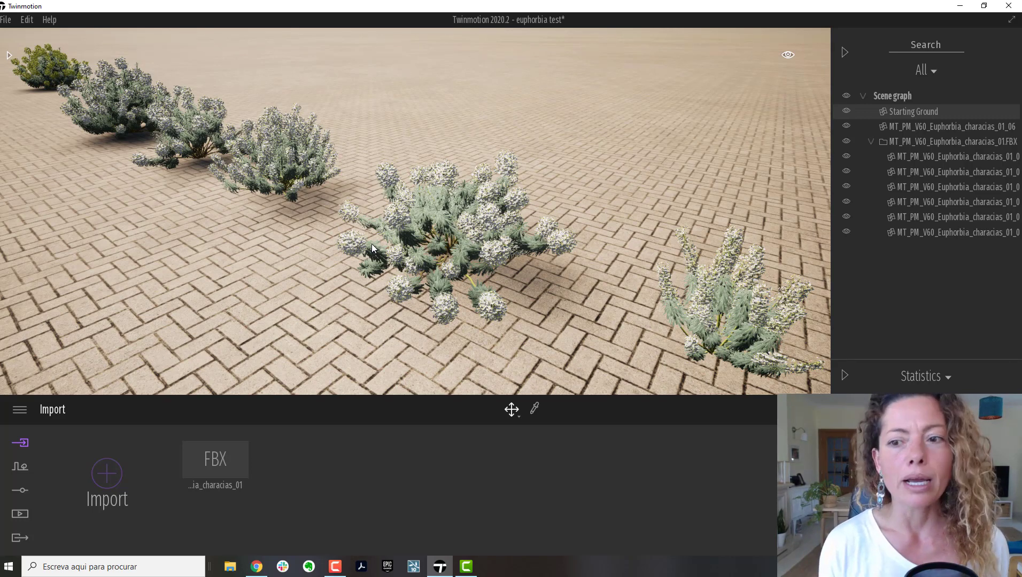
Select the plants inside the imported FBX group in turn to identify each Euphorbia variation, ending with the last one.
left_click(905, 158)
scroll(440, 264, "down", 5)
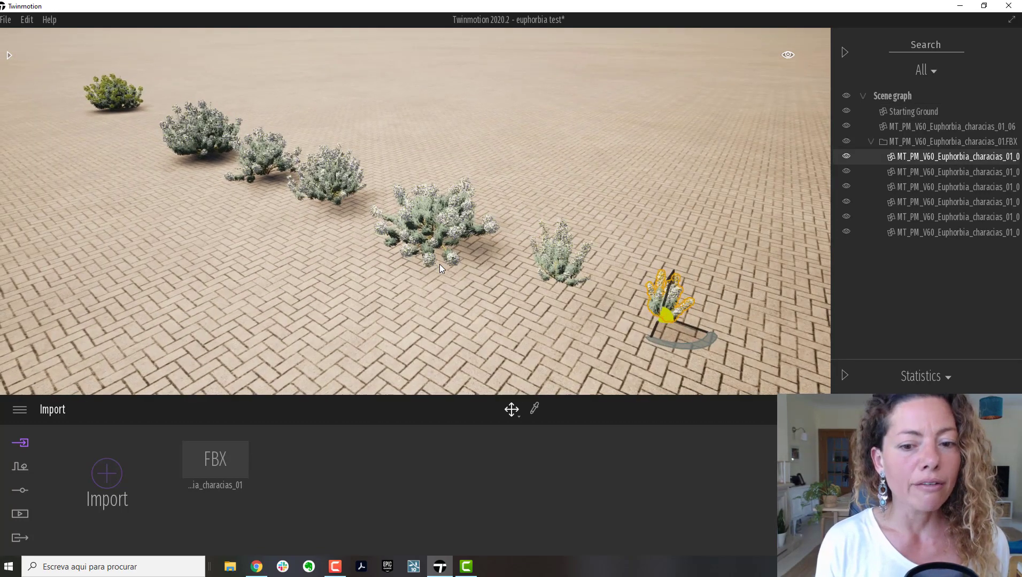
left_click(951, 173)
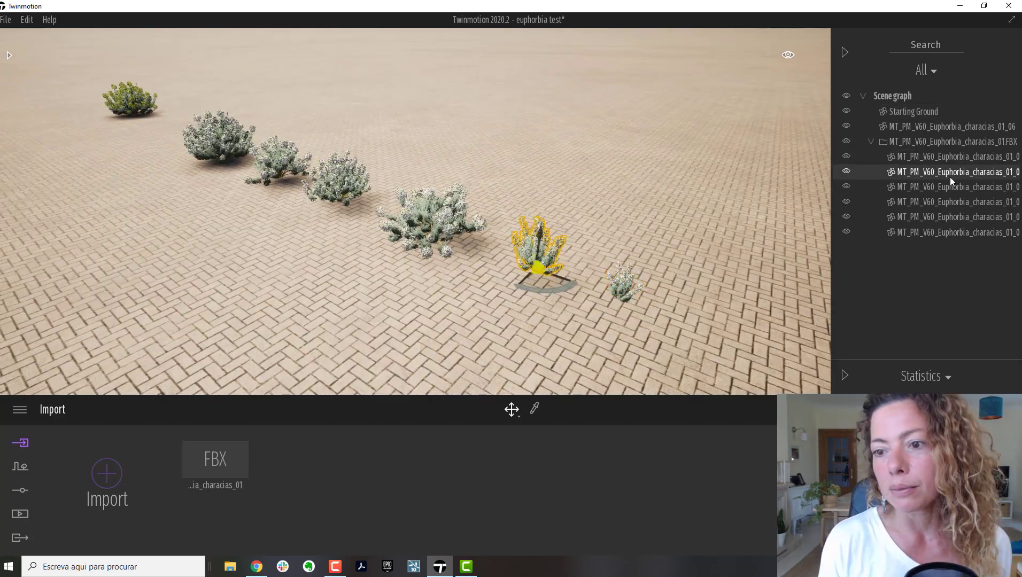
left_click(956, 201)
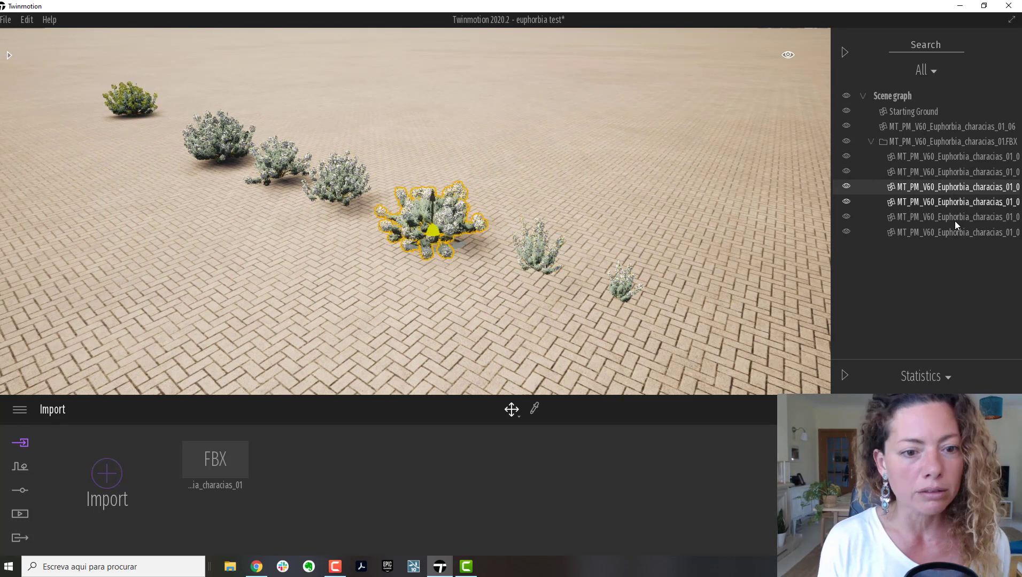
left_click(955, 220)
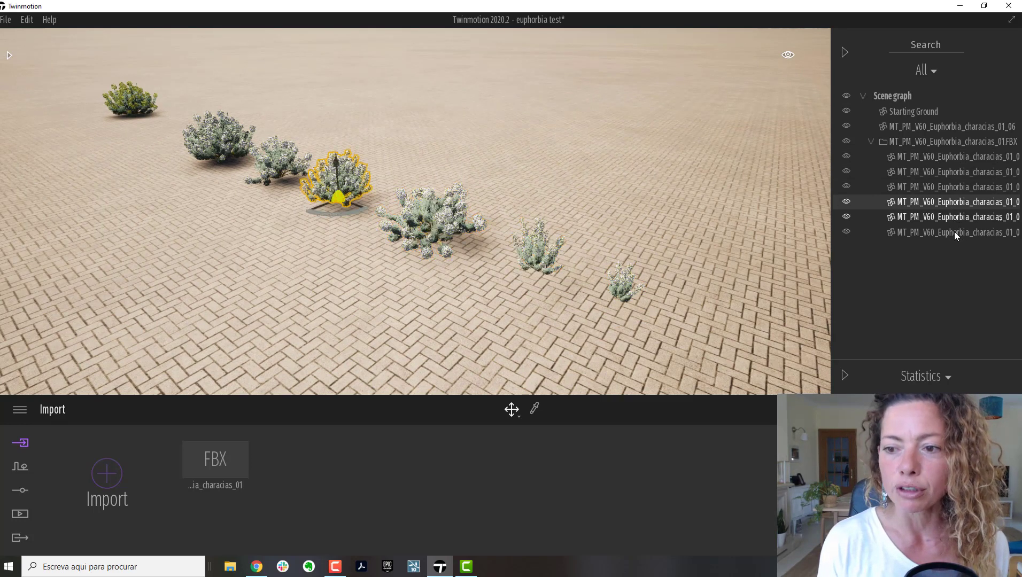
left_click(954, 232)
left_click(954, 232)
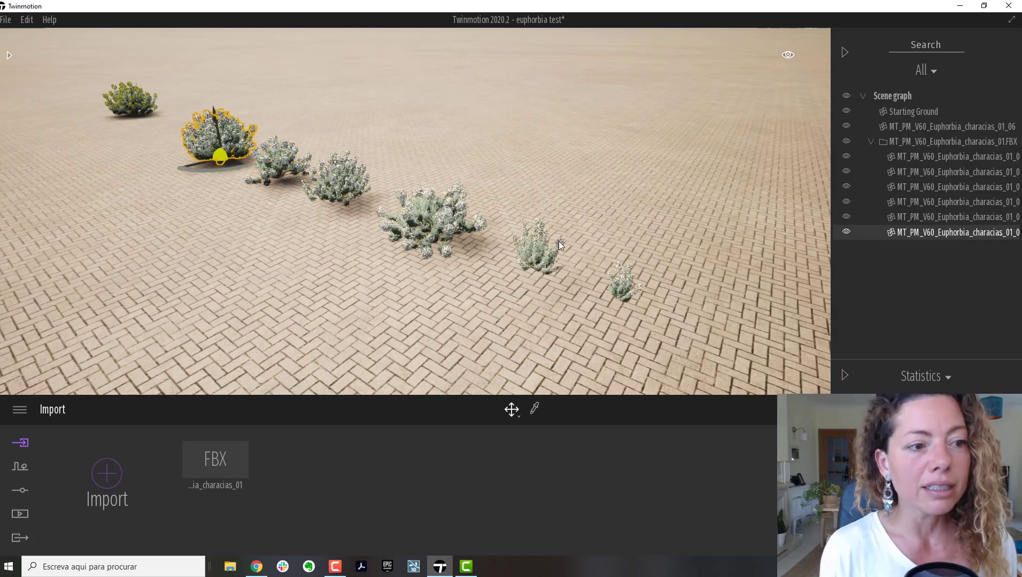
Delete the imported MT_PM_V60_Euphorbia_characias_01.FBX group from the scene graph.
left_click(870, 142)
right_click(905, 143)
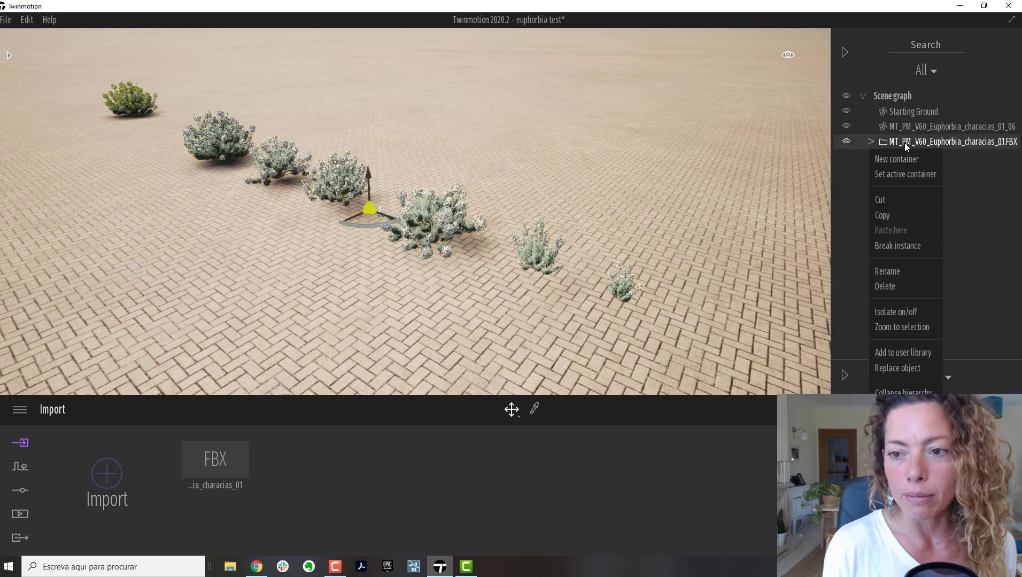
left_click(907, 288)
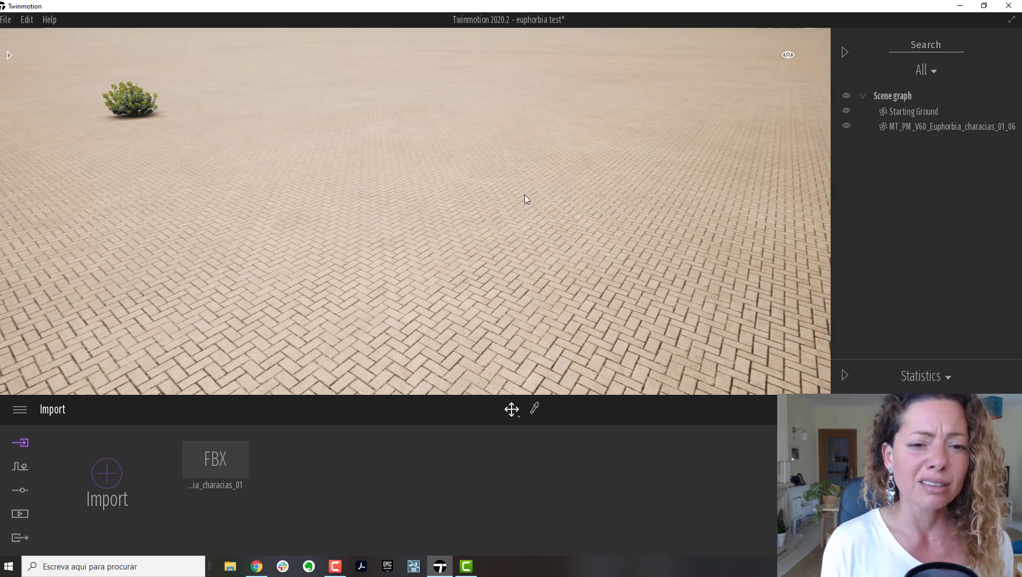
Bring the remaining Euphorbia into close view, check its option for adding to the user library, and show the plants saved in that library.
right_click_drag(524, 194, 482, 98)
scroll(416, 211, "up", 5)
scroll(460, 111, "up", 5)
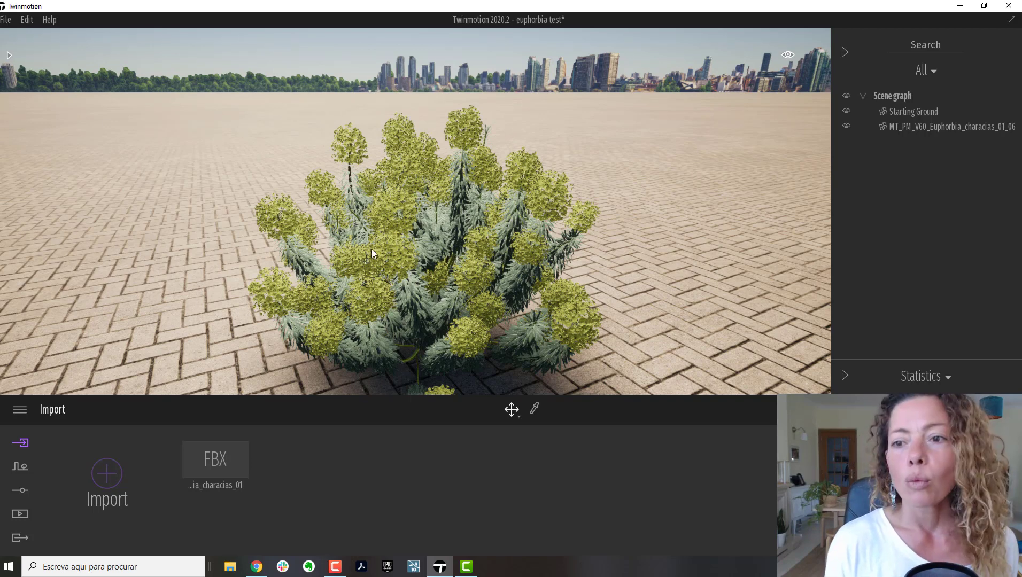
right_click(958, 126)
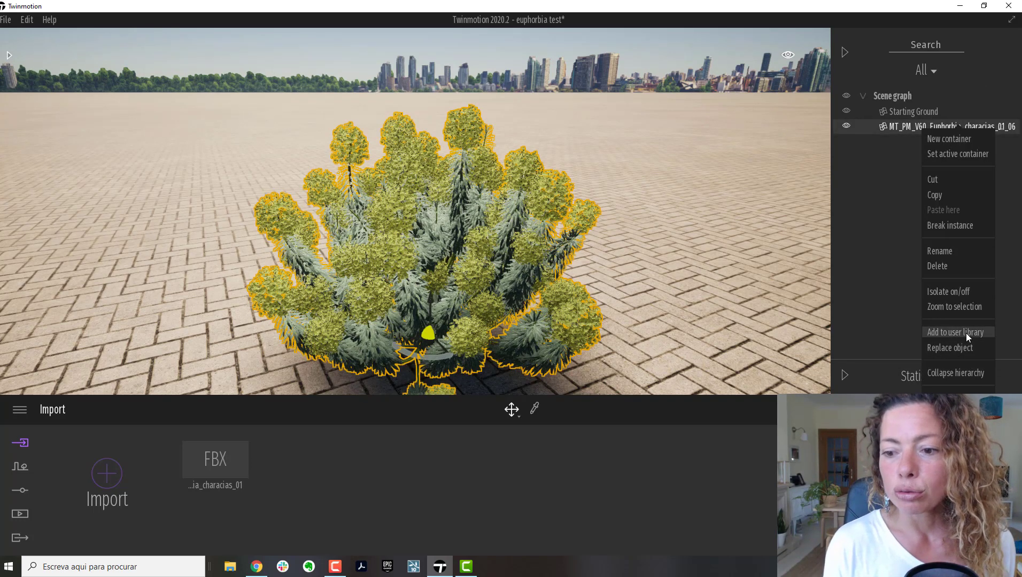
left_click(9, 55)
left_click(8, 55)
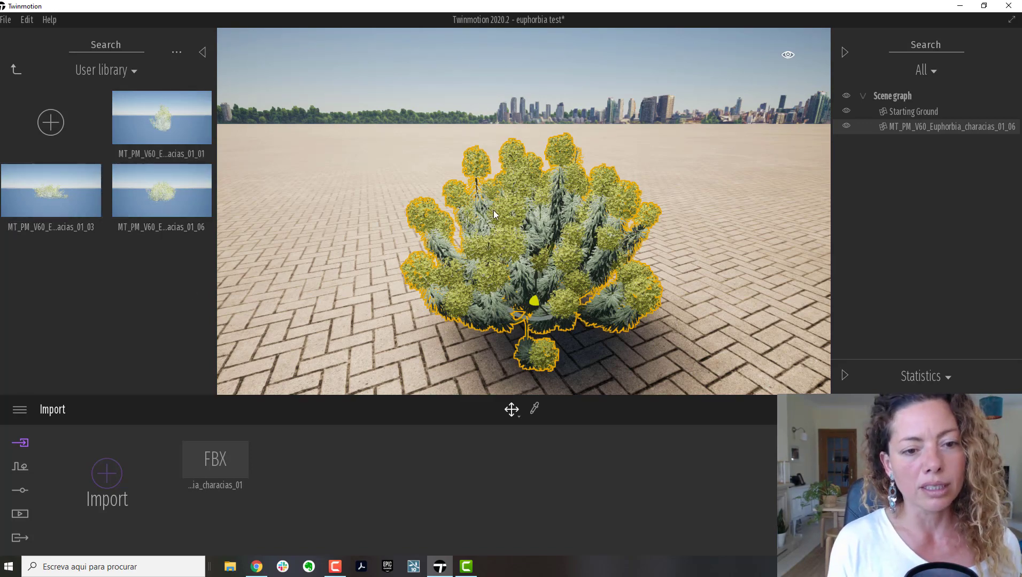
Examine the remaining Euphorbia up close and sample the material of its leaves with the material picker.
scroll(494, 210, "down", 5)
right_click_drag(420, 225, 443, 235)
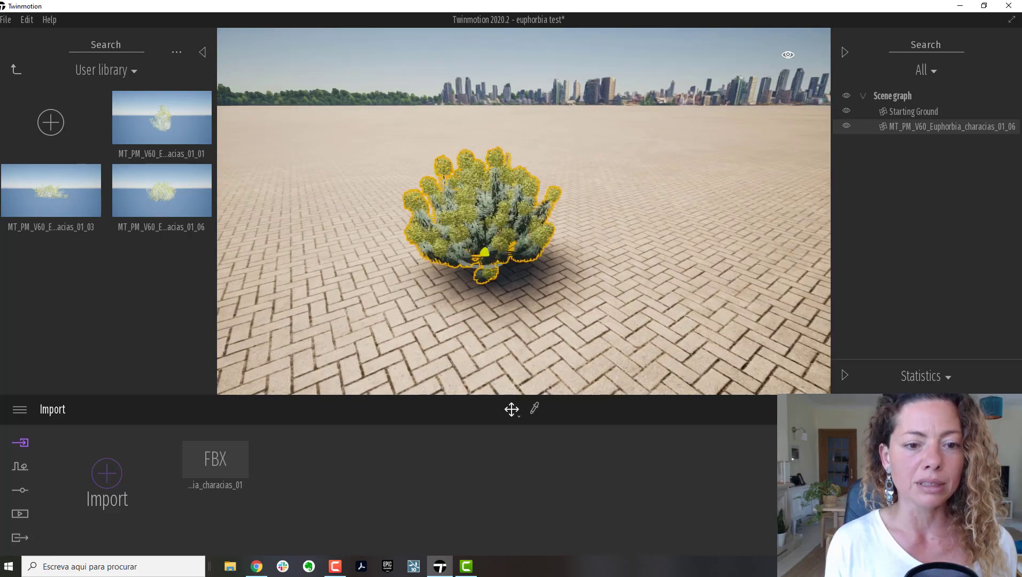
scroll(419, 216, "up", 5)
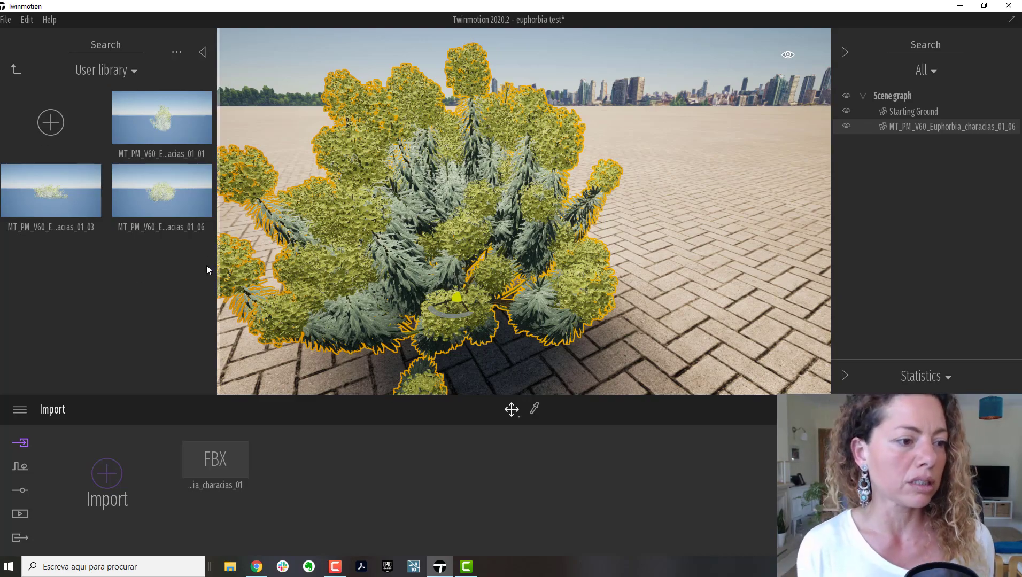
scroll(549, 264, "down", 5)
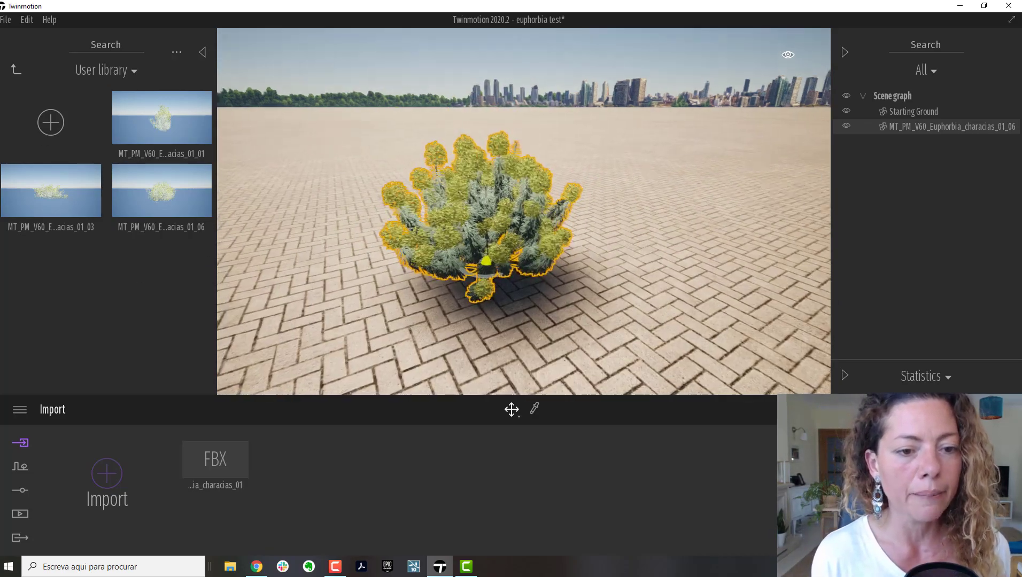
scroll(527, 260, "up", 10)
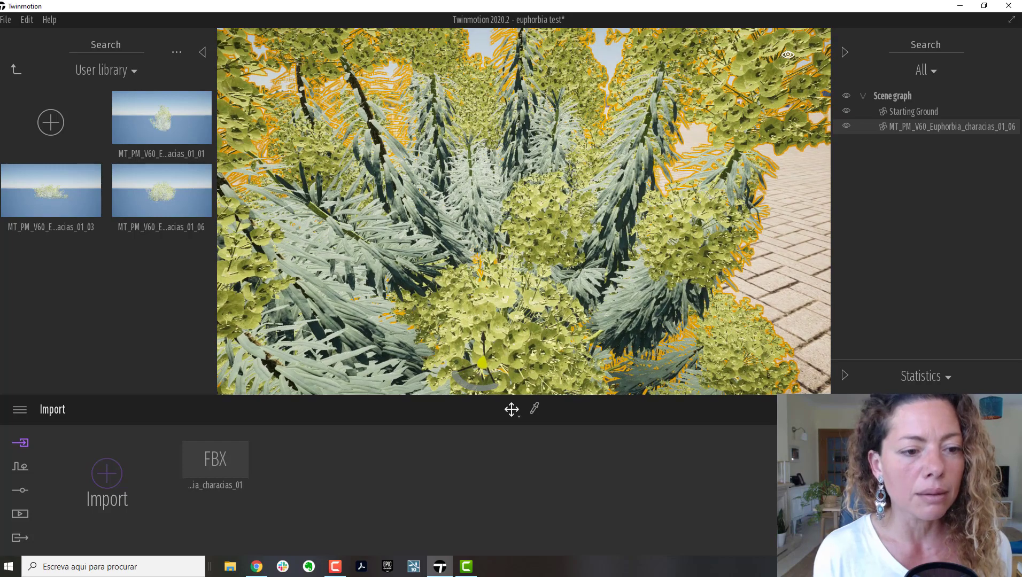
scroll(528, 260, "down", 2)
scroll(524, 259, "down", 2)
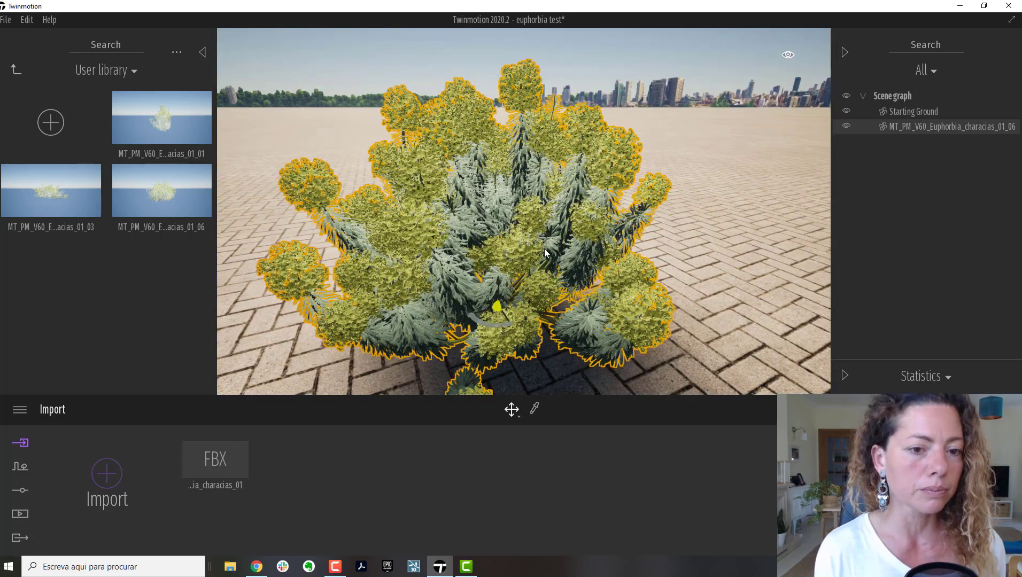
left_click(532, 412)
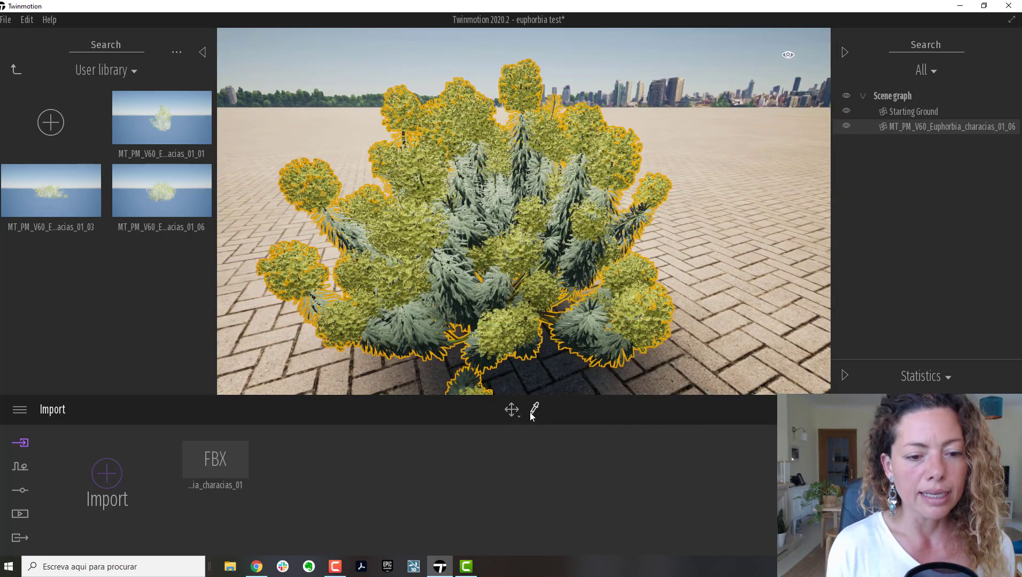
scroll(432, 231, "up", 2)
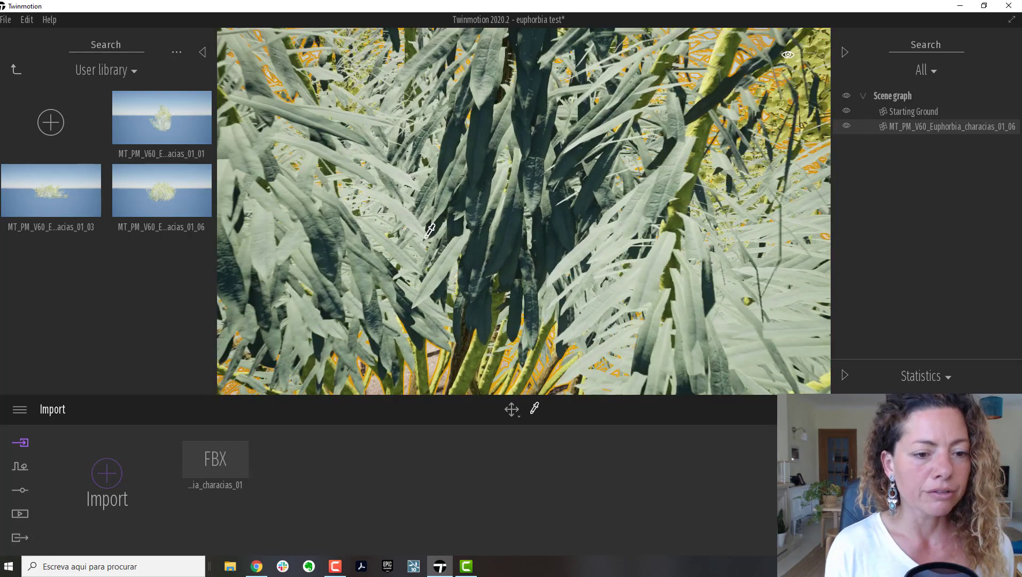
left_click(455, 248)
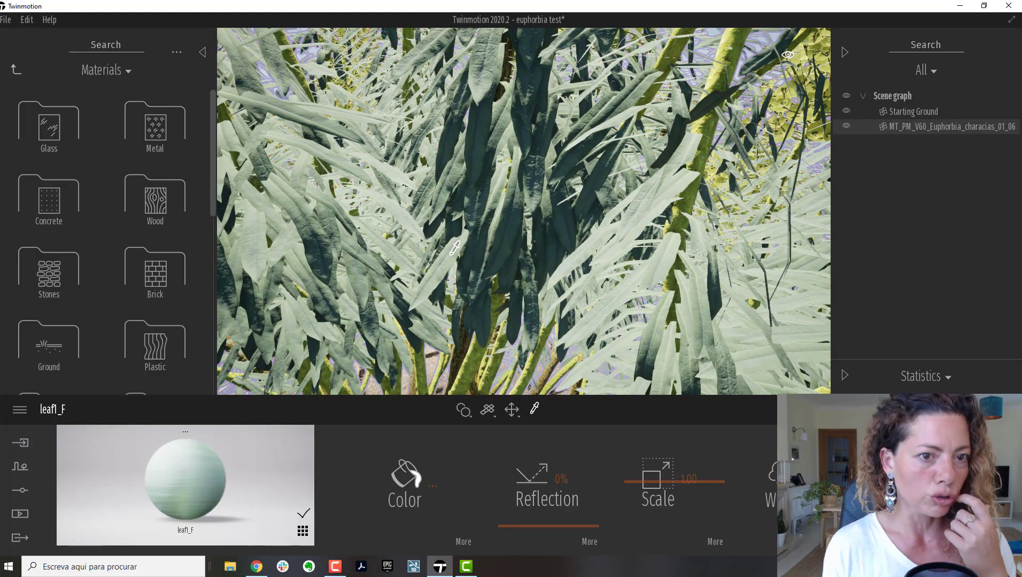
Sample the material of the Euphorbia's flower heads and inspect the albedo texture assigned to its color.
scroll(455, 248, "down", 5)
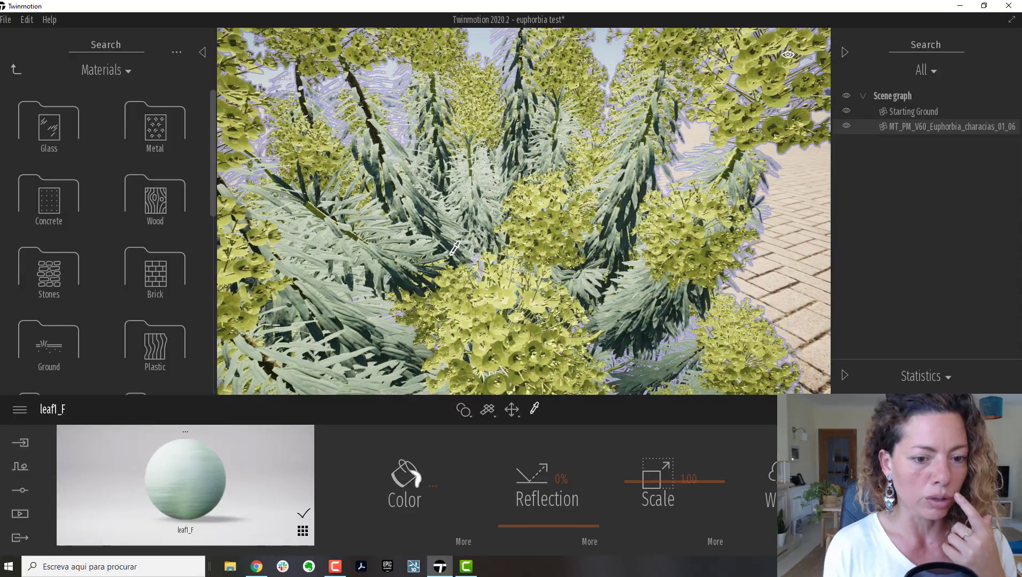
scroll(524, 286, "up", 5)
scroll(511, 291, "down", 5)
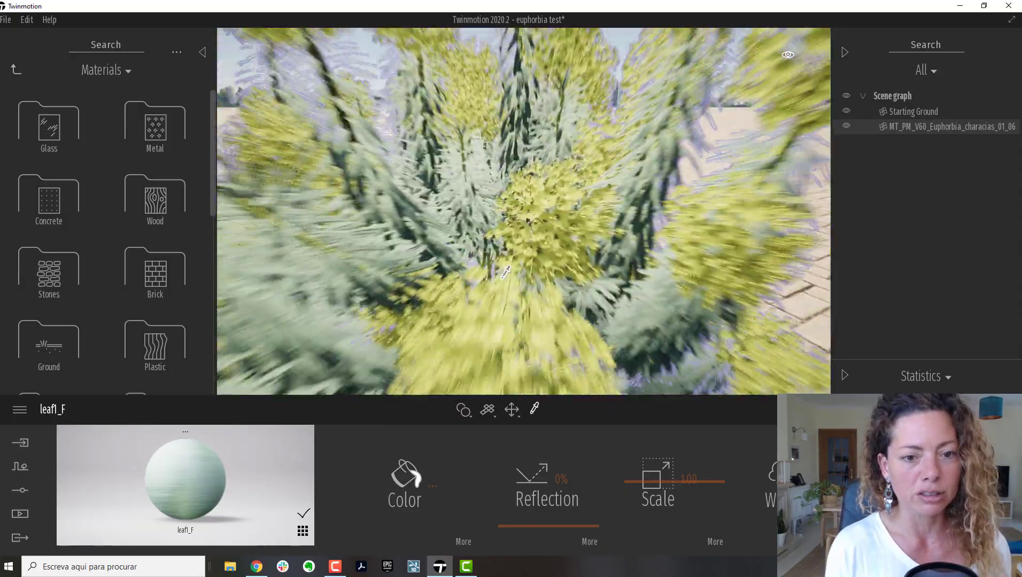
scroll(512, 291, "up", 5)
scroll(512, 292, "down", 5)
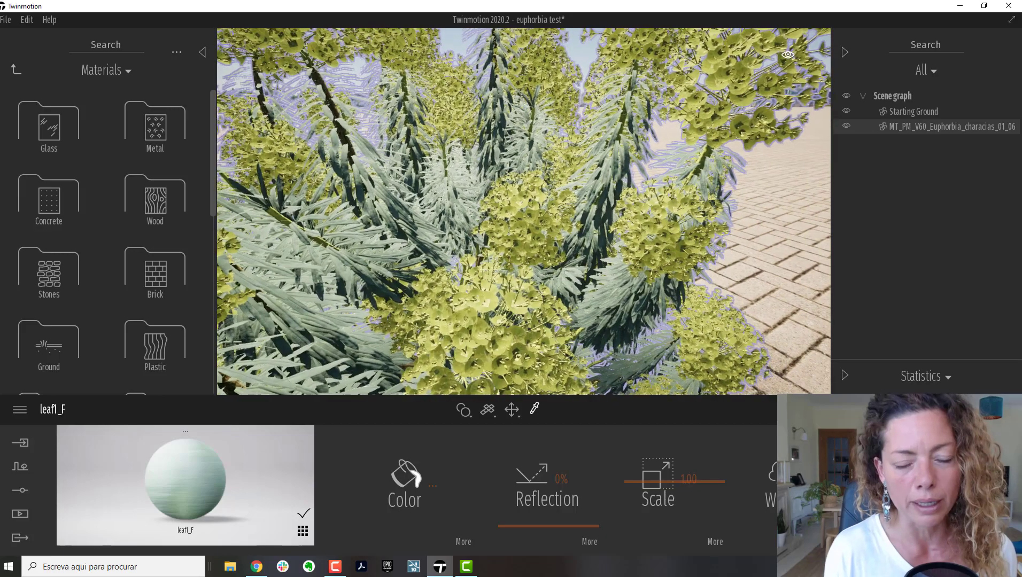
left_click(525, 201)
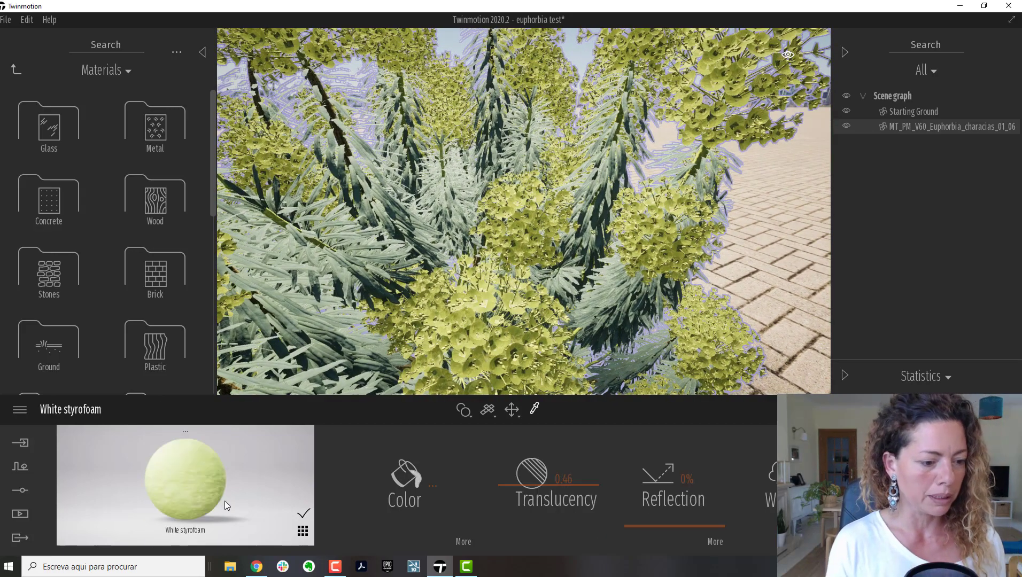
left_click(464, 543)
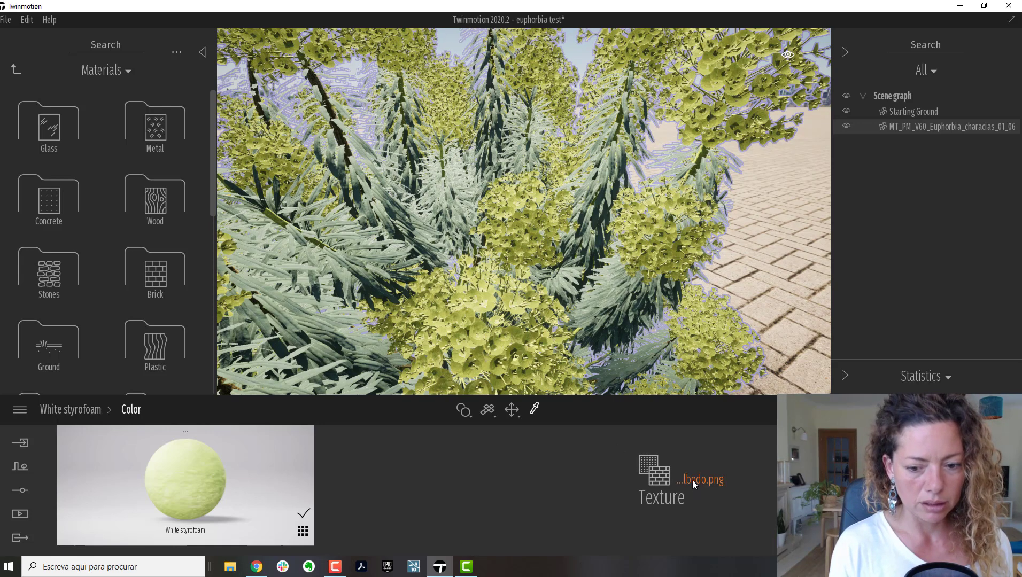
mouse_move(692, 480)
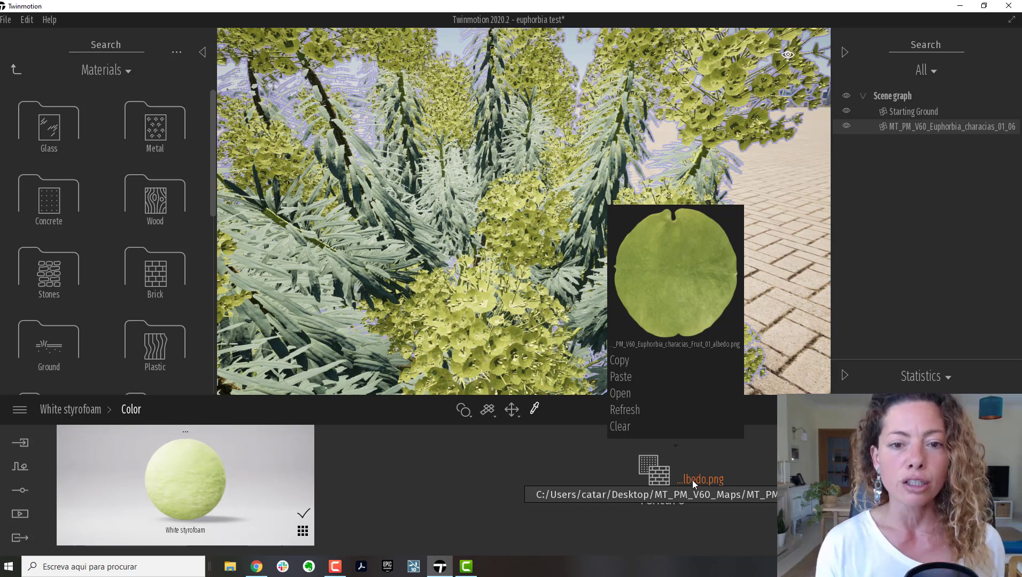
left_click(92, 416)
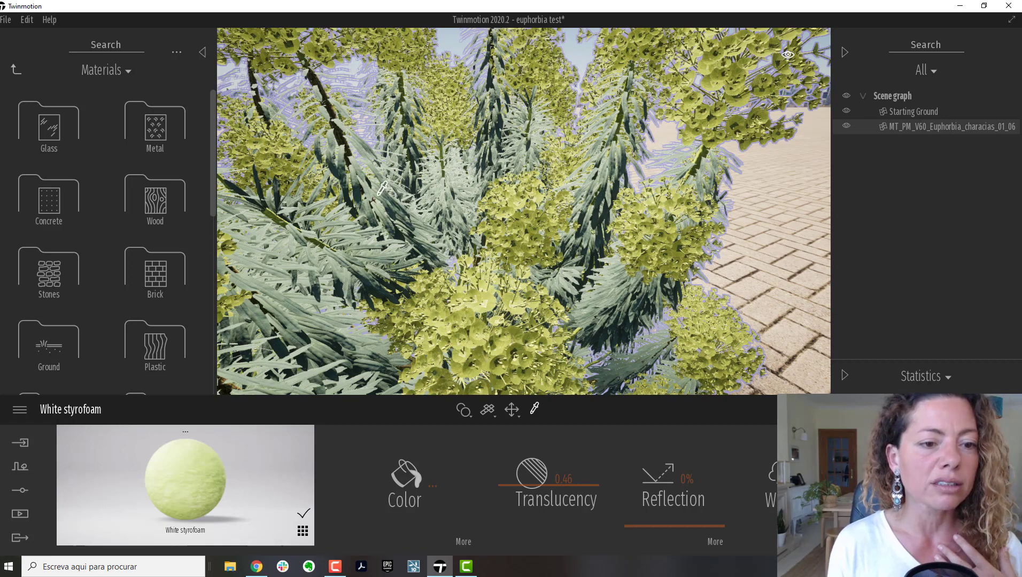
Apply the White styrofoam material from the Translucent category to the Euphorbia's flower heads.
scroll(121, 324, "down", 1)
scroll(122, 324, "down", 10)
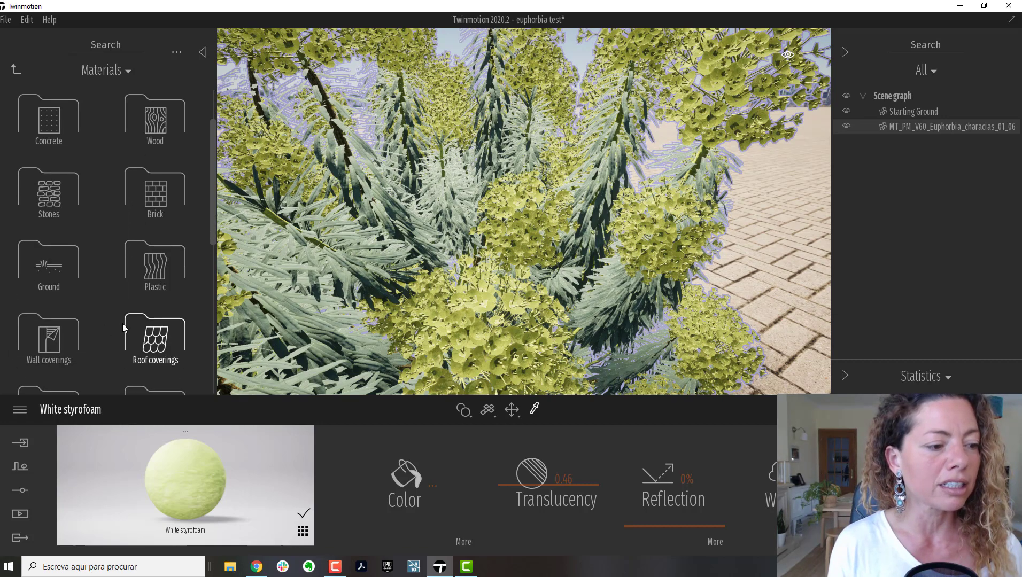
scroll(94, 319, "down", 3)
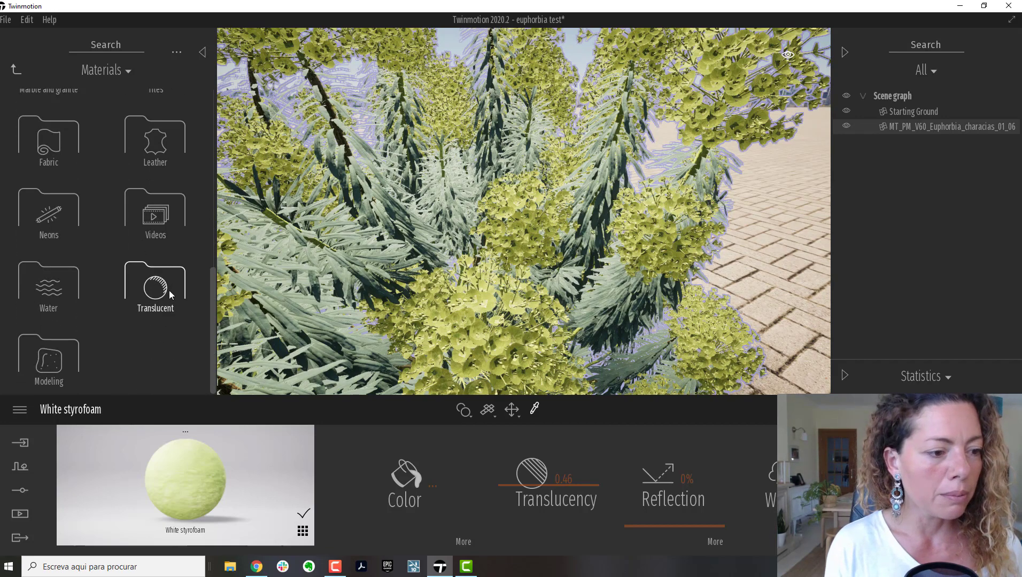
left_click_drag(170, 294, 503, 301)
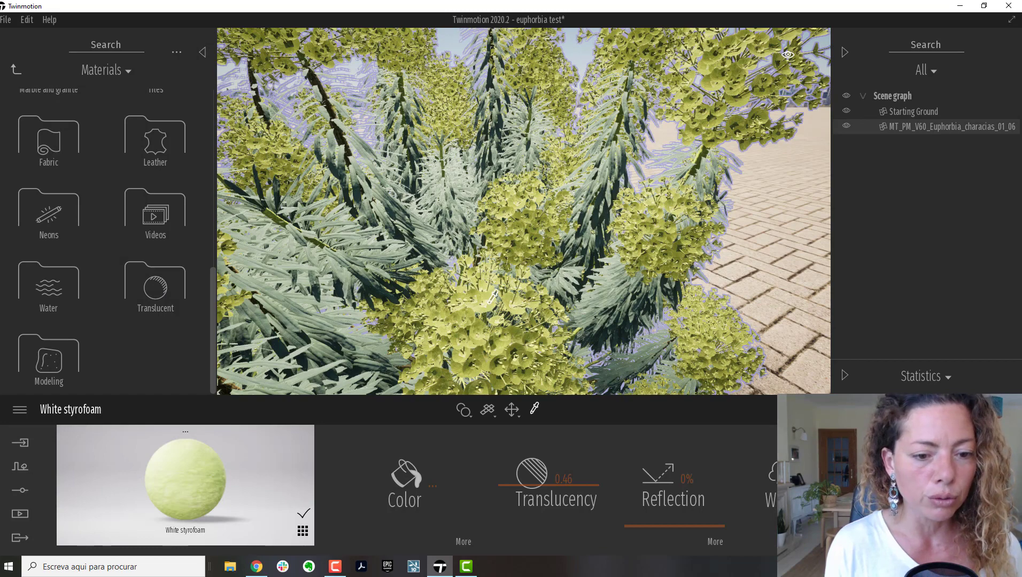
left_click(154, 287)
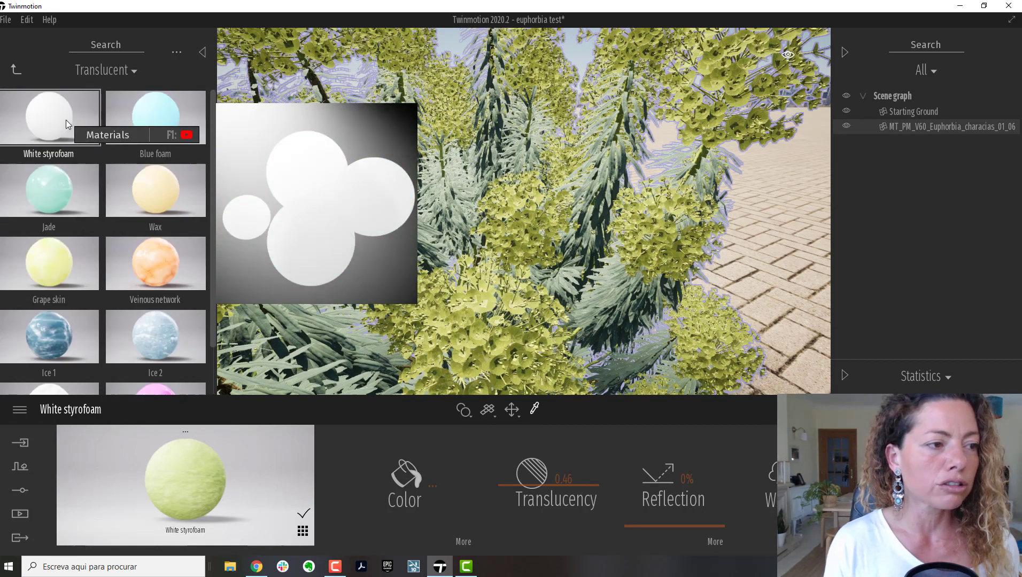
left_click_drag(65, 120, 490, 309)
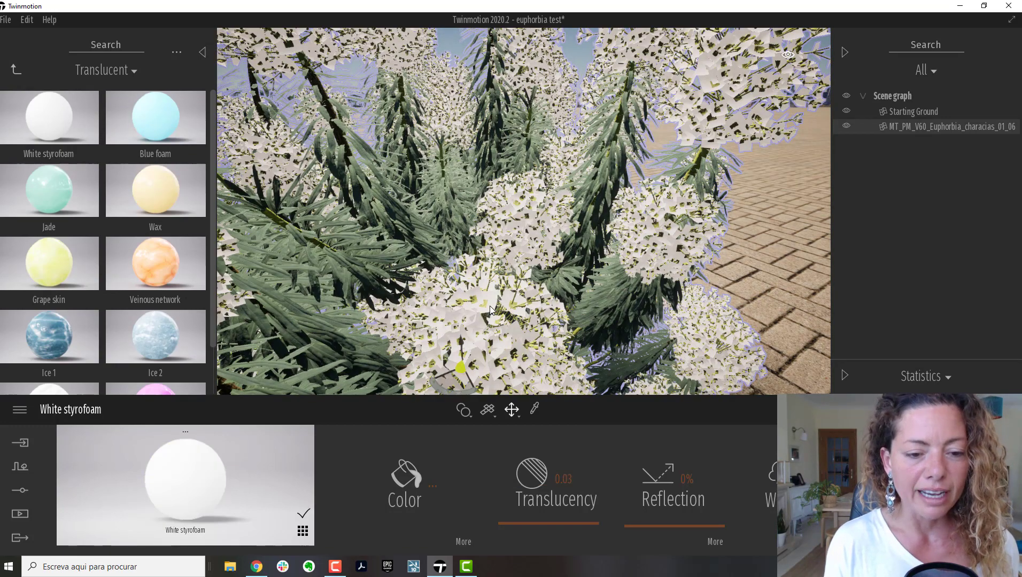
Load the PNG MT_PM_V60_Euphorbia_characias_Fruit_01_albedo from the MT_PM_V60_Maps folder as the flower material's color texture.
left_click(463, 542)
left_click(695, 479)
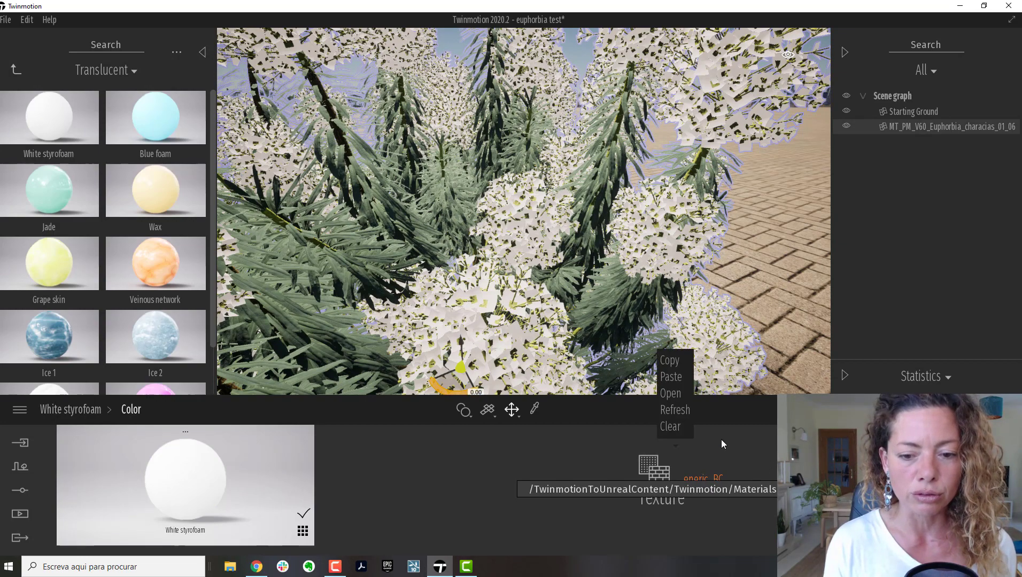
left_click(678, 393)
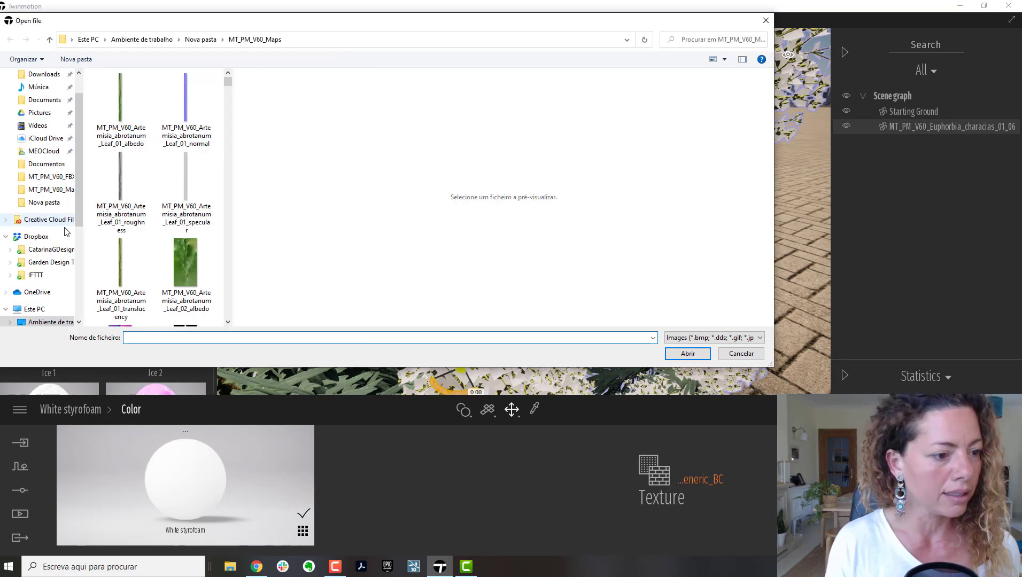
left_click_drag(233, 206, 629, 207)
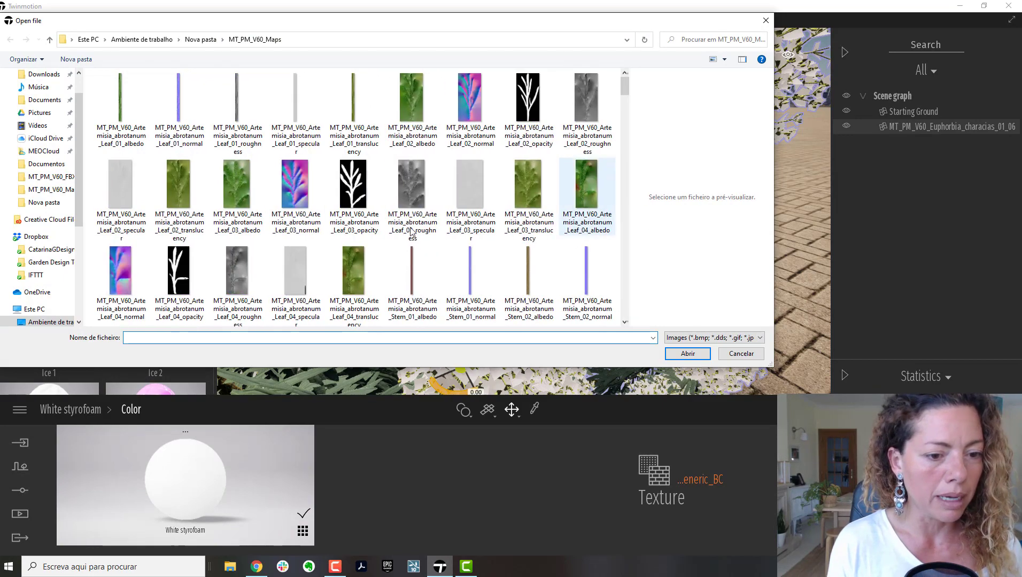
scroll(376, 230, "down", 5)
scroll(376, 230, "down", 3)
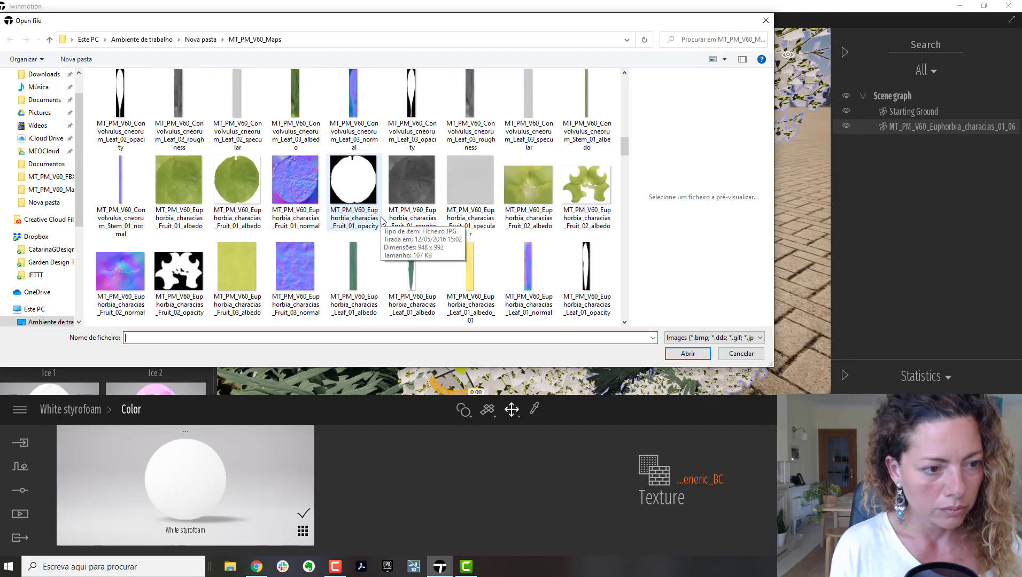
left_click(224, 186)
left_click(688, 354)
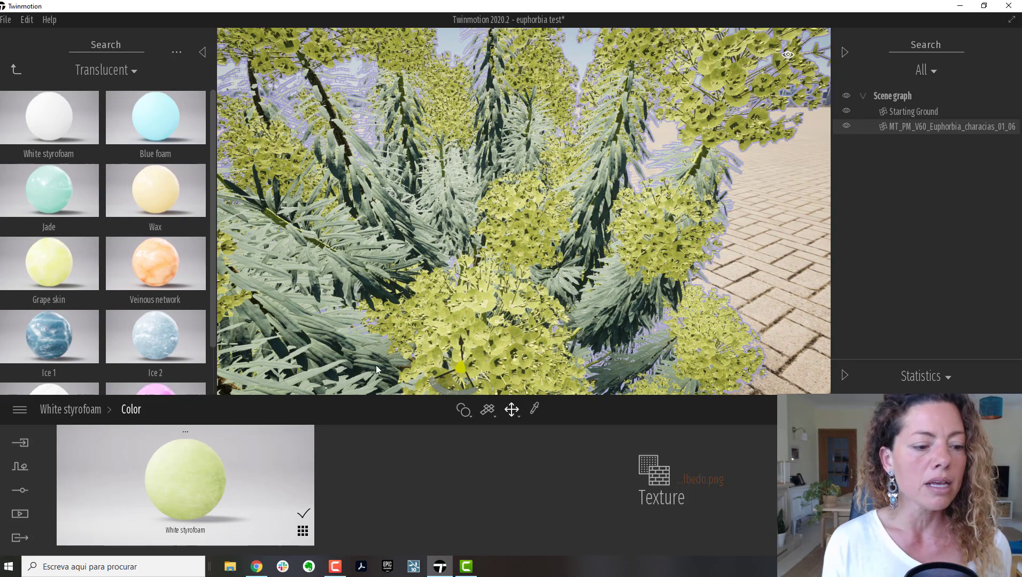
Set the bump of the flower heads' White styrofoam material to 32%.
left_click(85, 411)
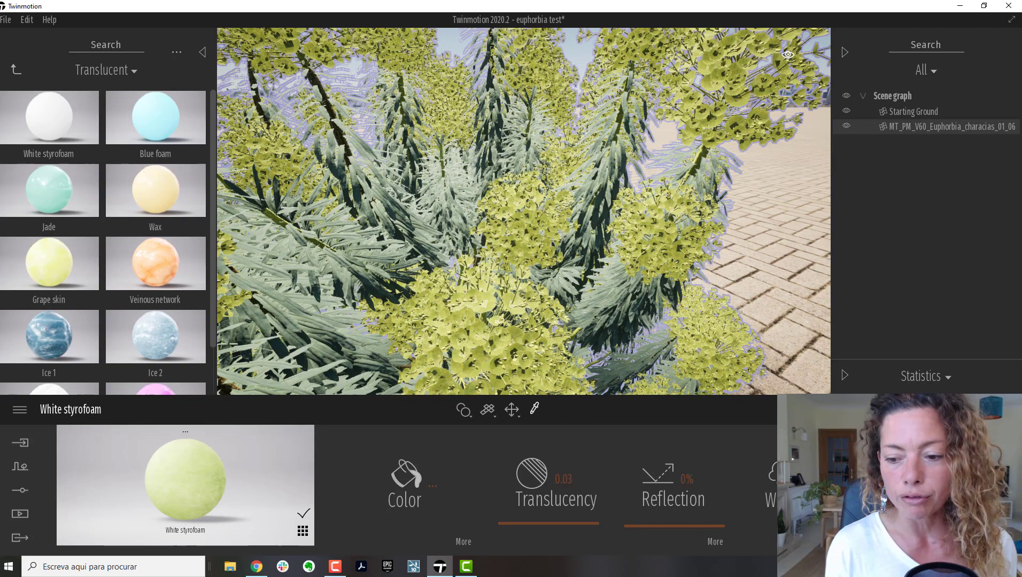
left_click(716, 542)
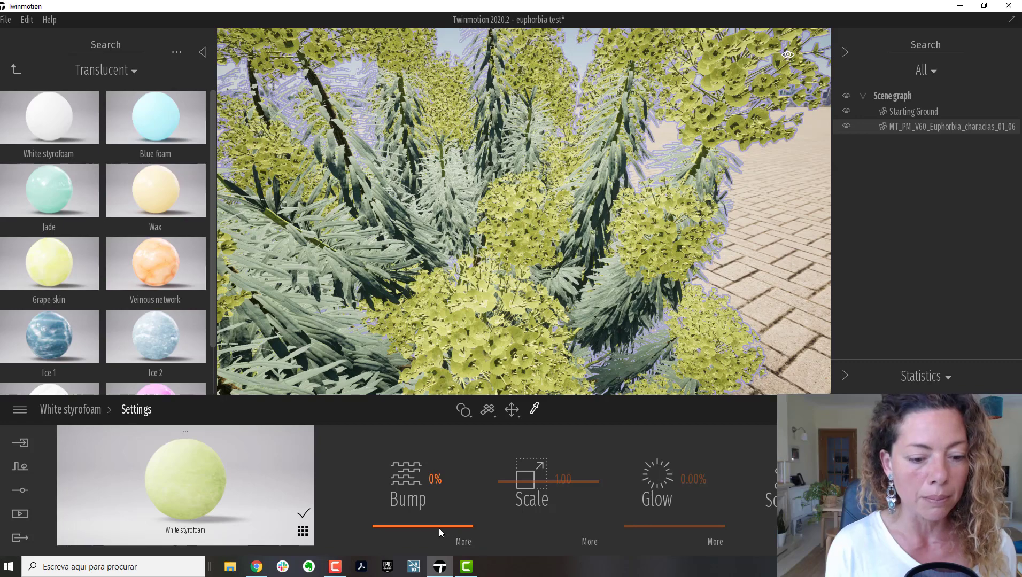
left_click_drag(439, 526, 457, 533)
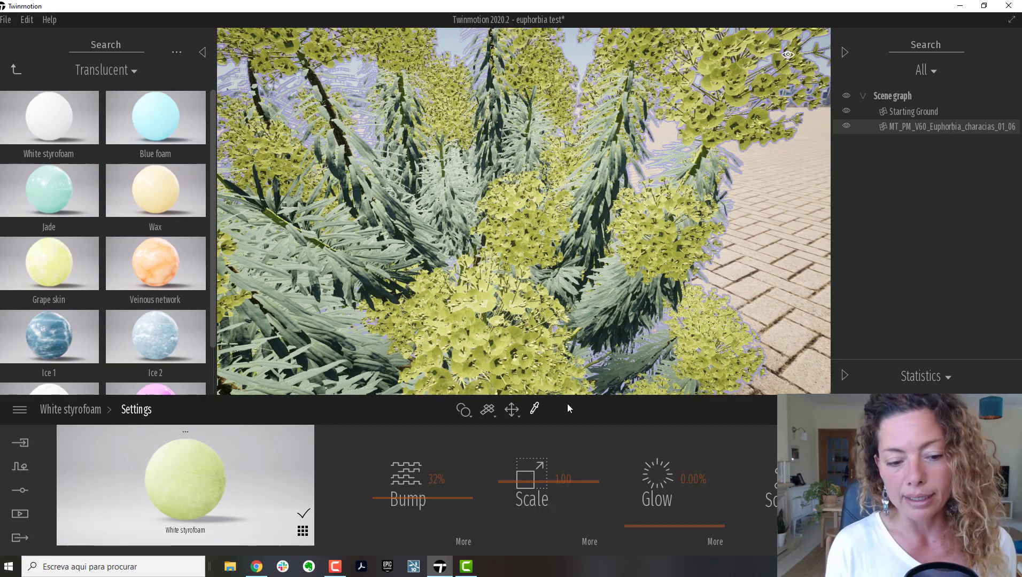
Sample the Euphorbia's leaf2_F leaf material and inspect the normal texture assigned to its bump.
left_click(614, 297)
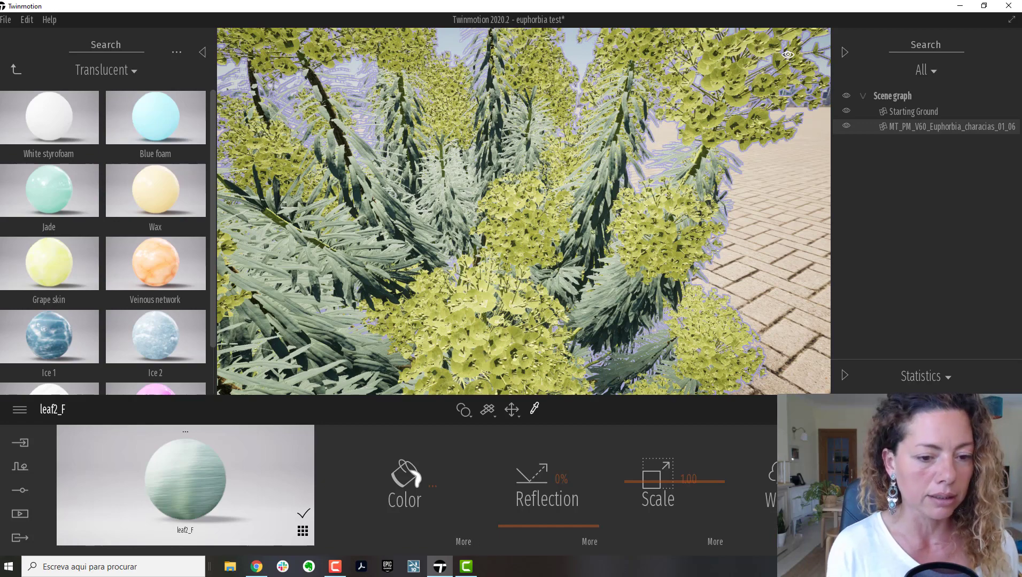
left_click(590, 541)
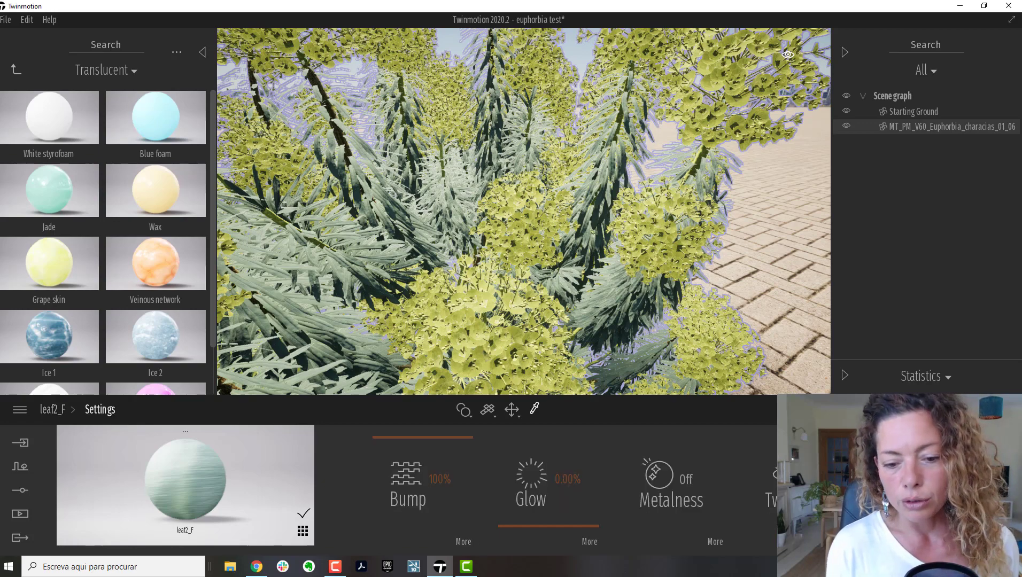
left_click(464, 542)
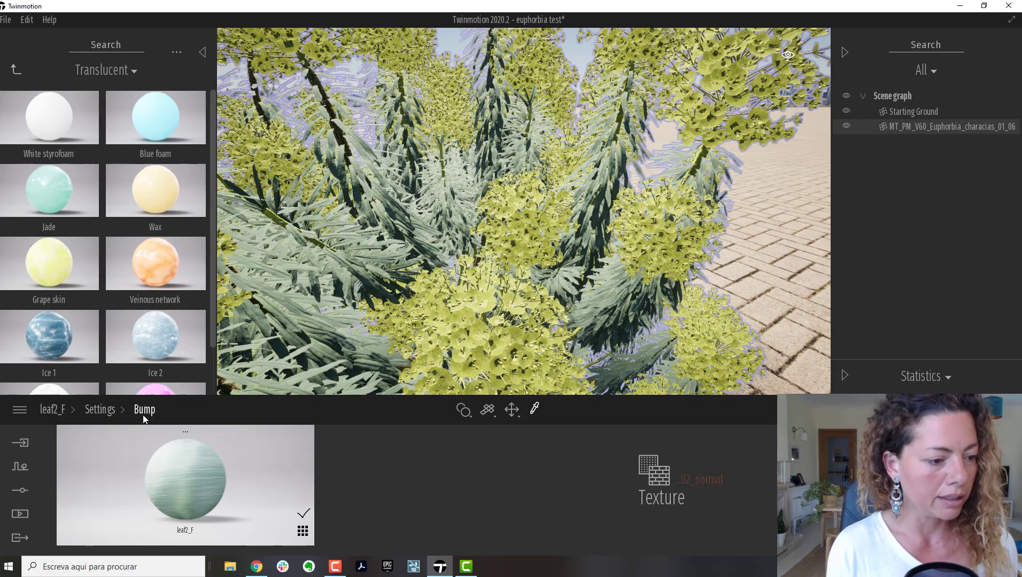
left_click(92, 409)
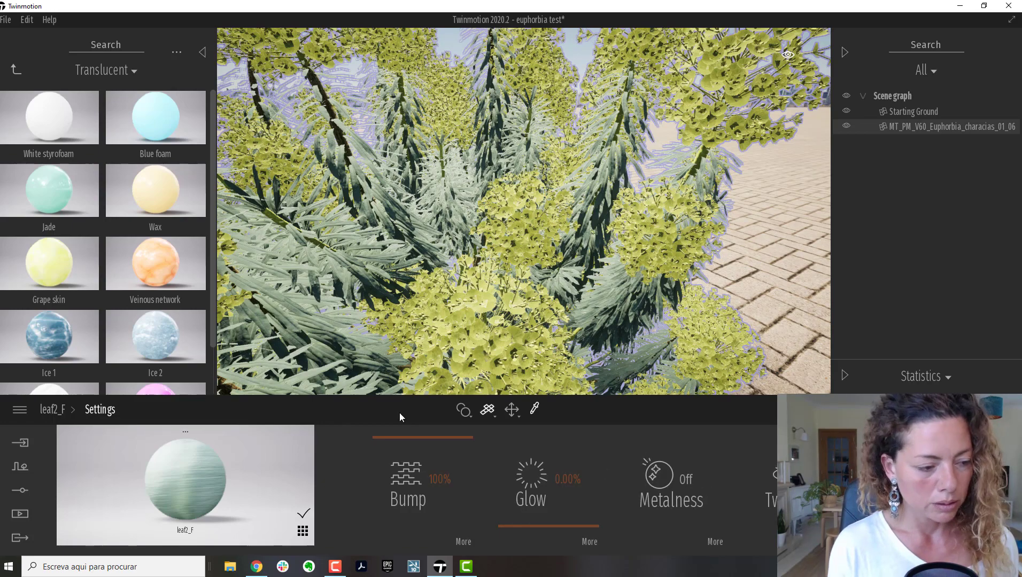
left_click(52, 410)
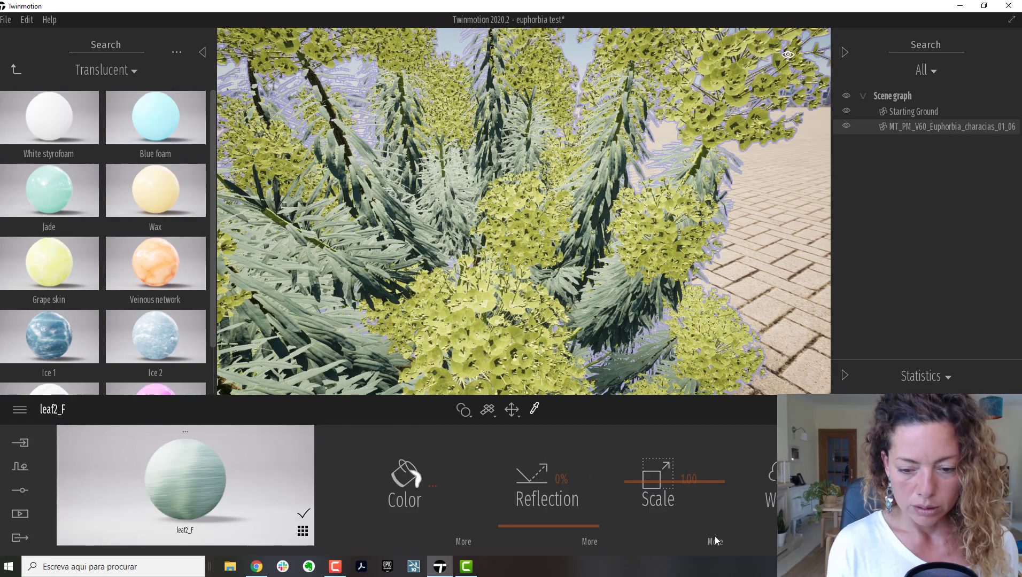
Turn the opacity mask of the leaf2_F color texture off and back on to compare the leaf edges up close.
left_click(462, 542)
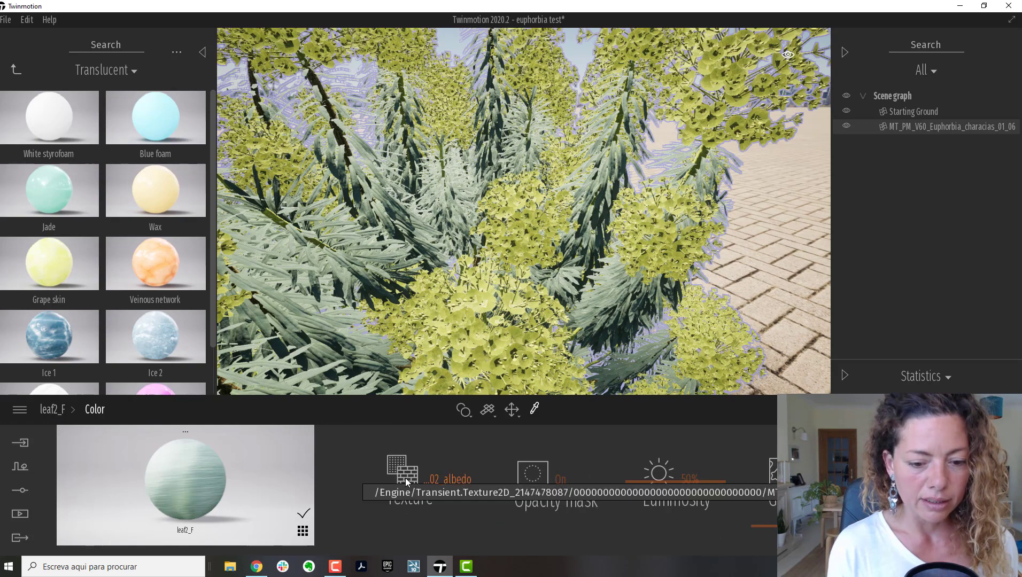
left_click(536, 477)
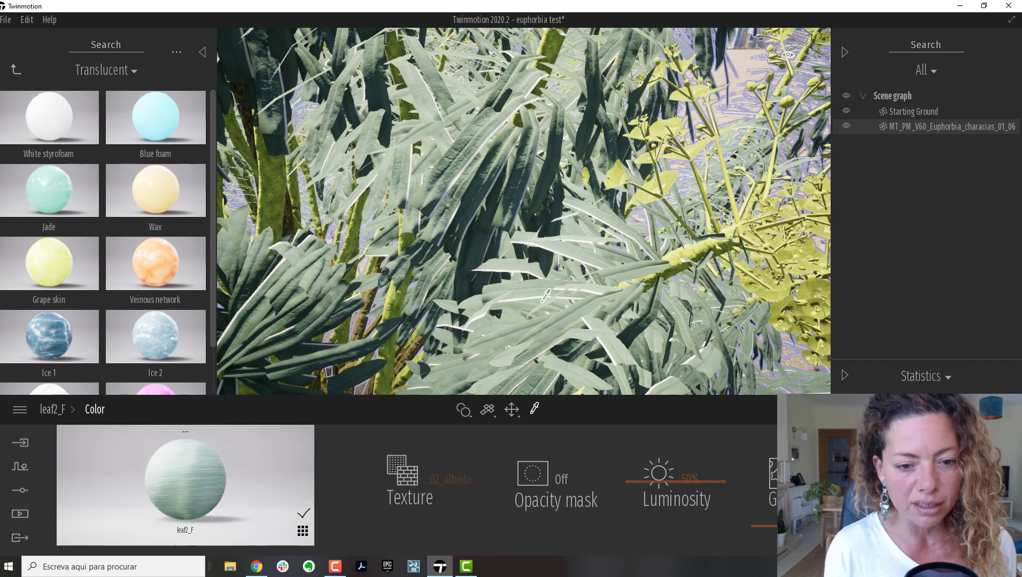
left_click(536, 477)
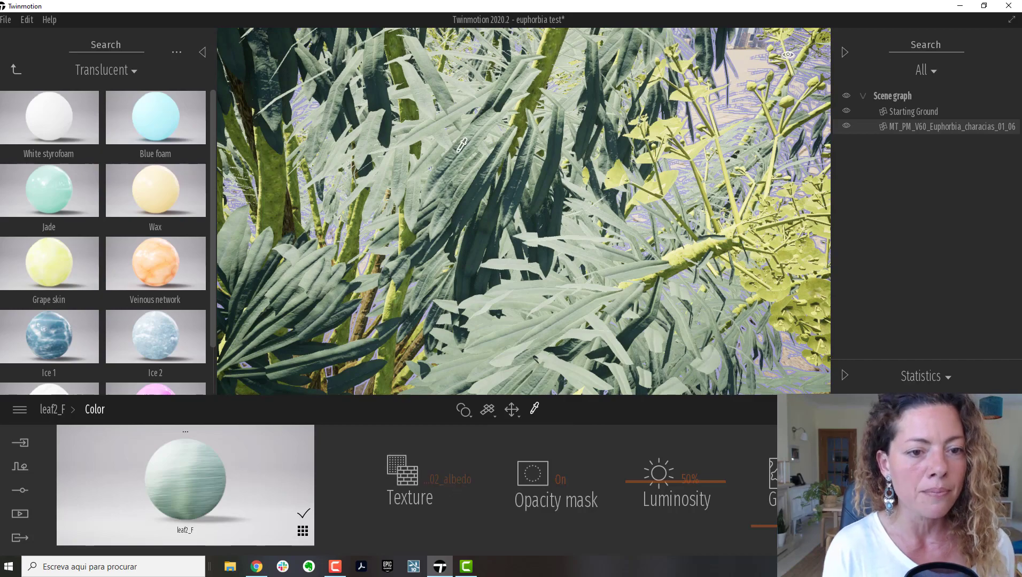
scroll(460, 145, "down", 5)
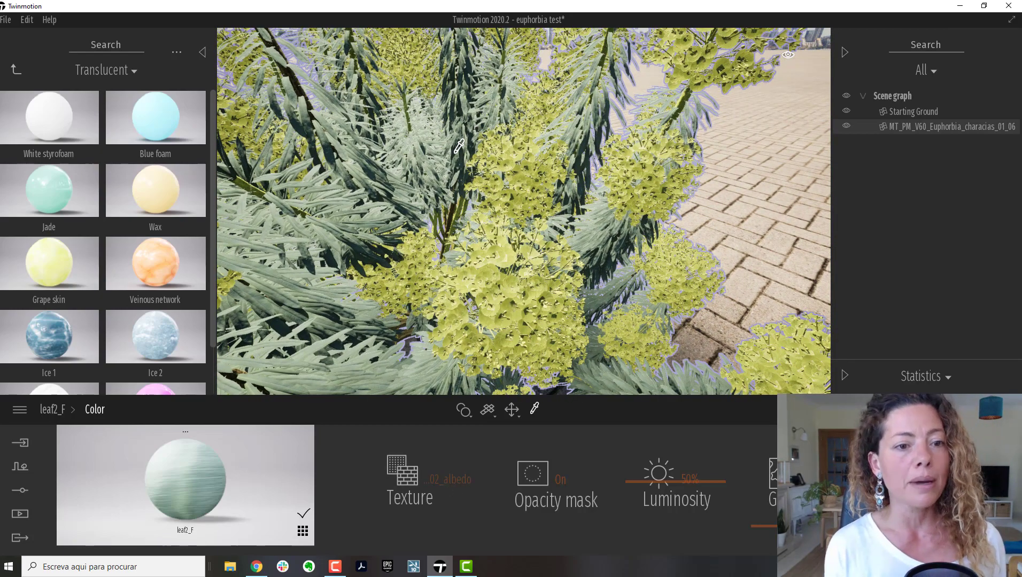